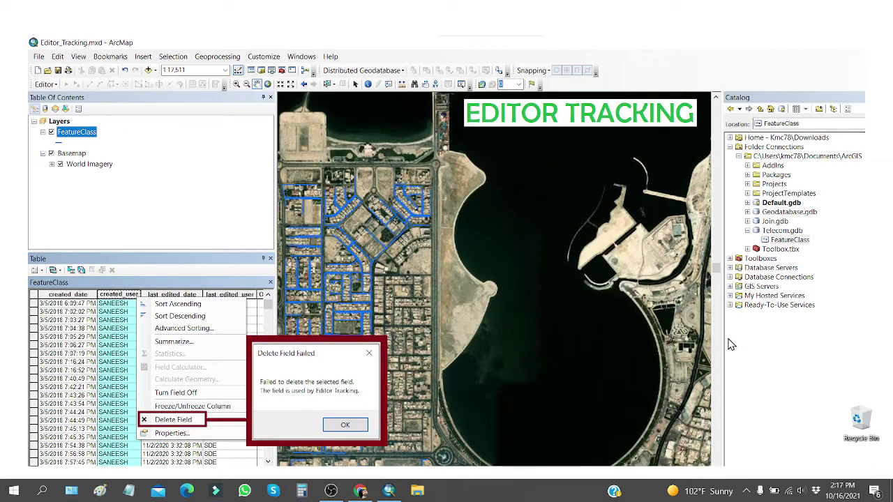
# Switch to Chrome and review the Google search results for esri editor tracking.
pyautogui.click(360, 490)
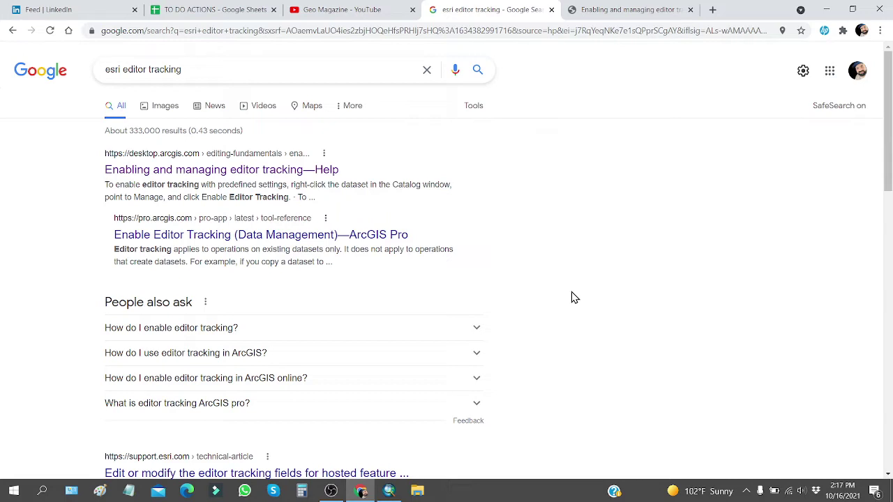
pyautogui.click(110, 69)
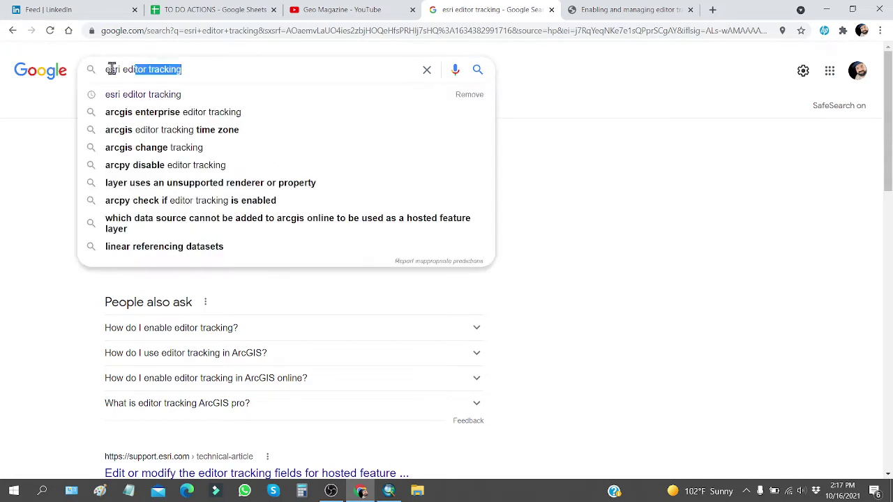
pyautogui.moveTo(112, 69); pyautogui.dragTo(35, 139)
pyautogui.click(35, 140)
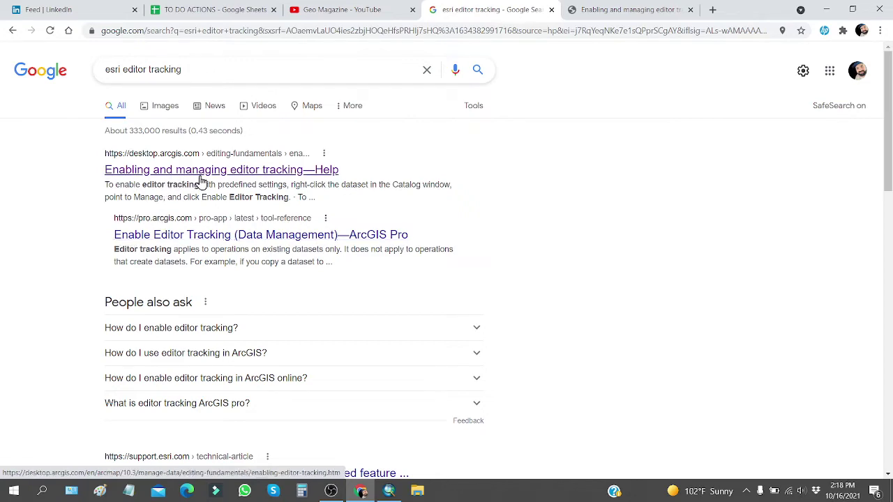
# Read the introduction and instructions on the ArcGIS help page about enabling and managing editor tracking, and minimize the browser.
pyautogui.click(614, 12)
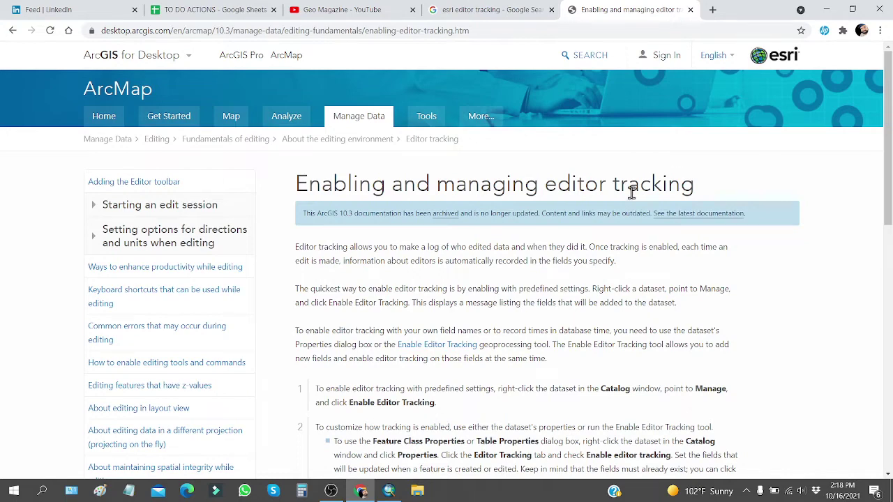
pyautogui.moveTo(549, 247); pyautogui.dragTo(668, 248)
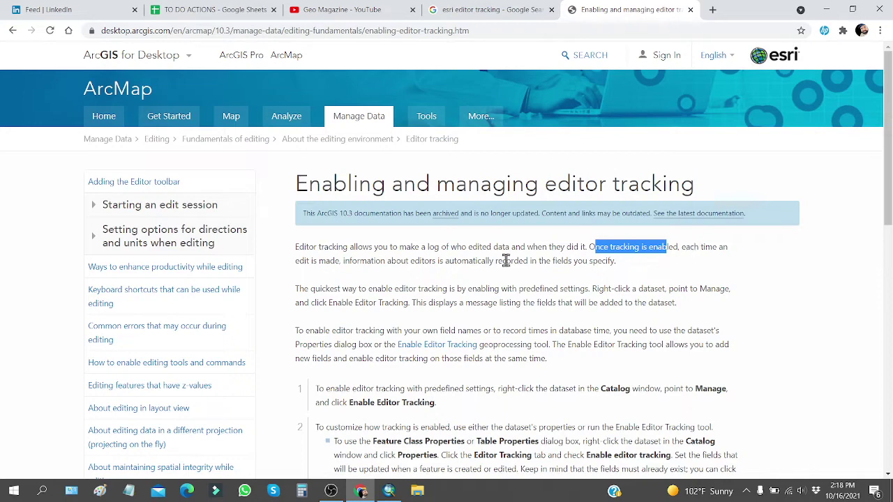
pyautogui.moveTo(298, 261); pyautogui.dragTo(614, 261)
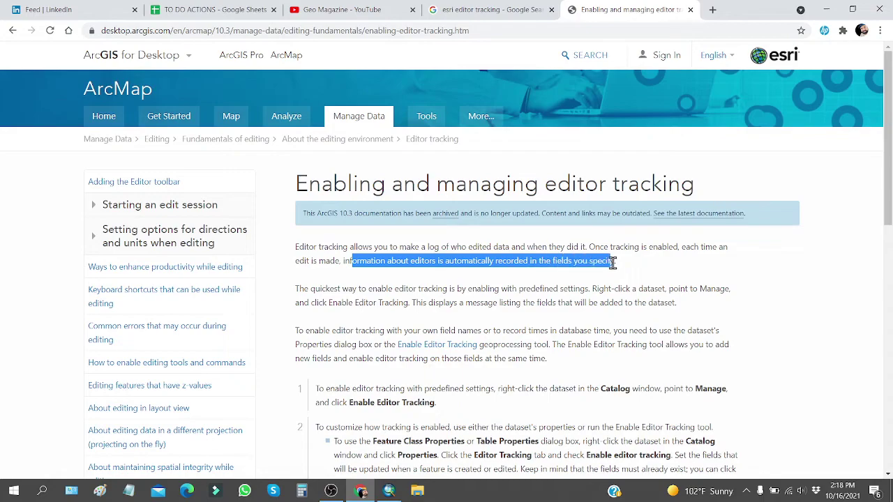
pyautogui.click(631, 265)
pyautogui.scroll(-4, 648, 272)
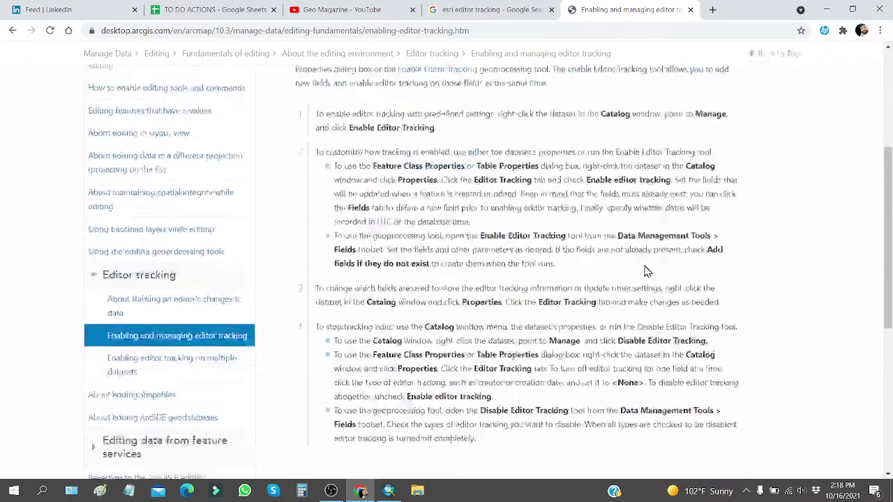
pyautogui.scroll(4, 646, 268)
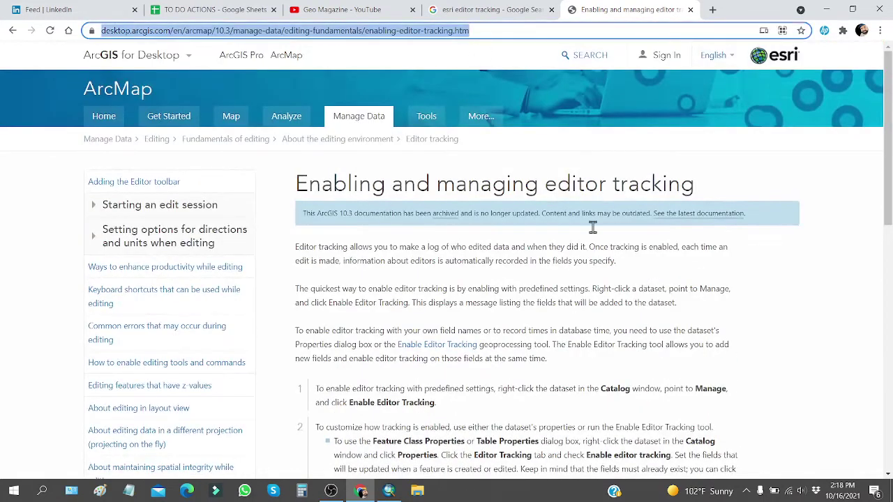
pyautogui.click(486, 11)
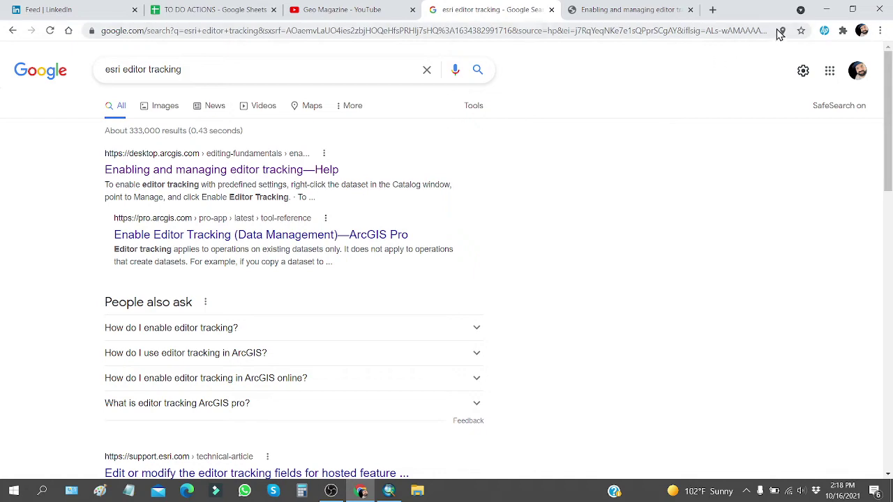
pyautogui.click(827, 10)
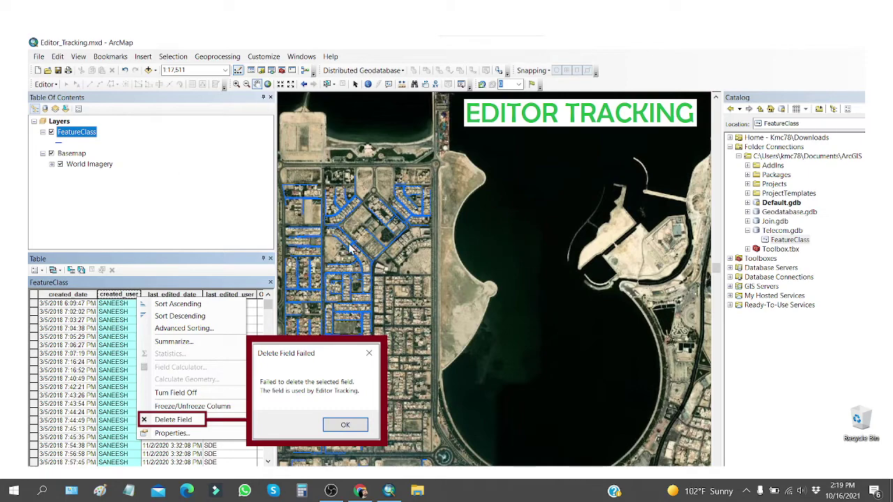
# Switch to ArcMap and turn the FeatureClass layer off and back on to identify its features on the map.
pyautogui.click(389, 491)
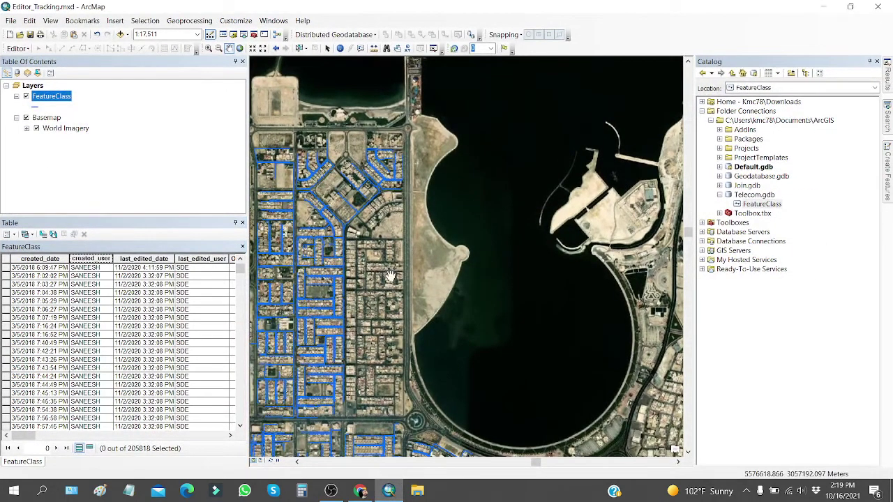
pyautogui.moveTo(387, 271); pyautogui.dragTo(391, 303)
pyautogui.click(26, 97)
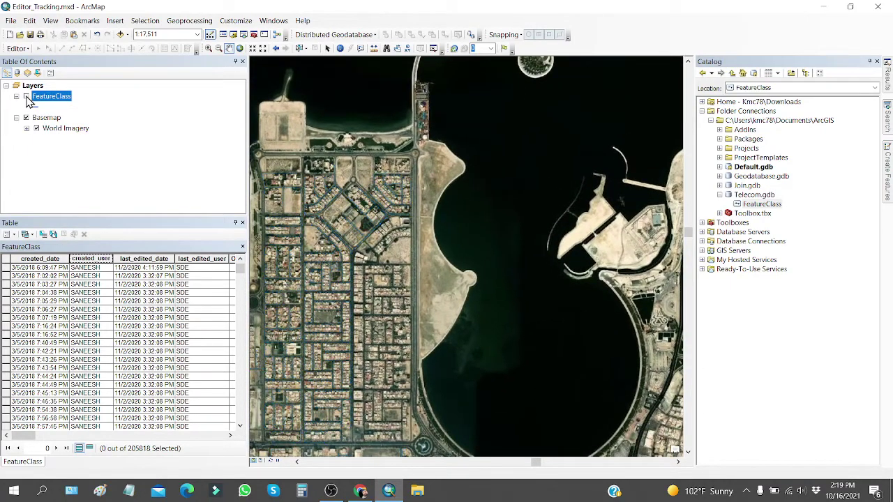
pyautogui.click(27, 97)
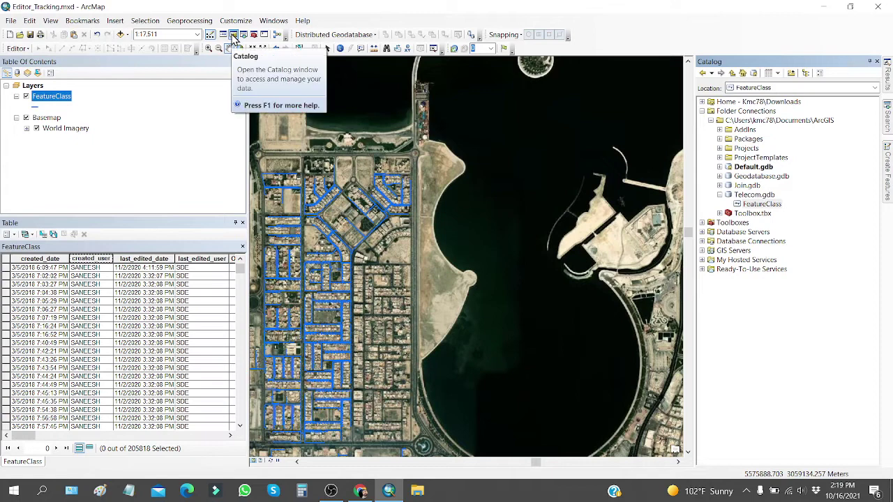
# Show the Catalog window and locate FeatureClass in Telecom.gdb under the Documents\ArcGIS folder connection.
pyautogui.click(276, 21)
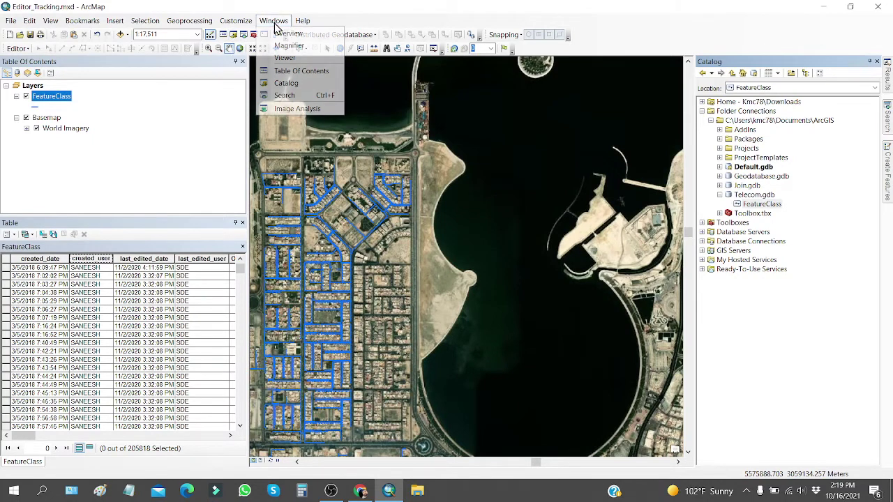
pyautogui.click(288, 83)
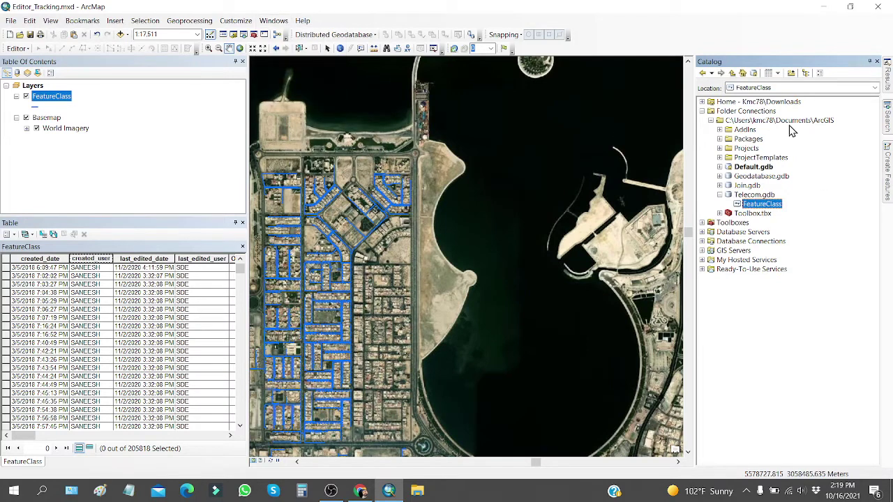
pyautogui.click(790, 122)
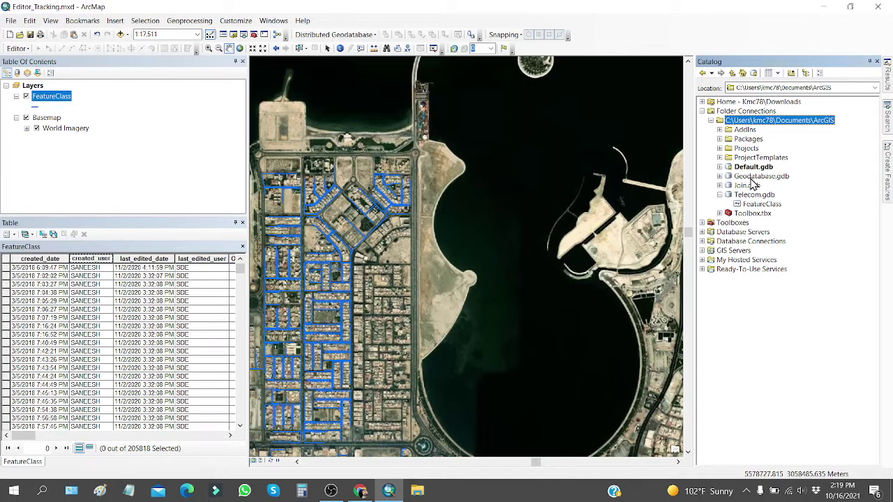
pyautogui.click(711, 121)
pyautogui.click(711, 120)
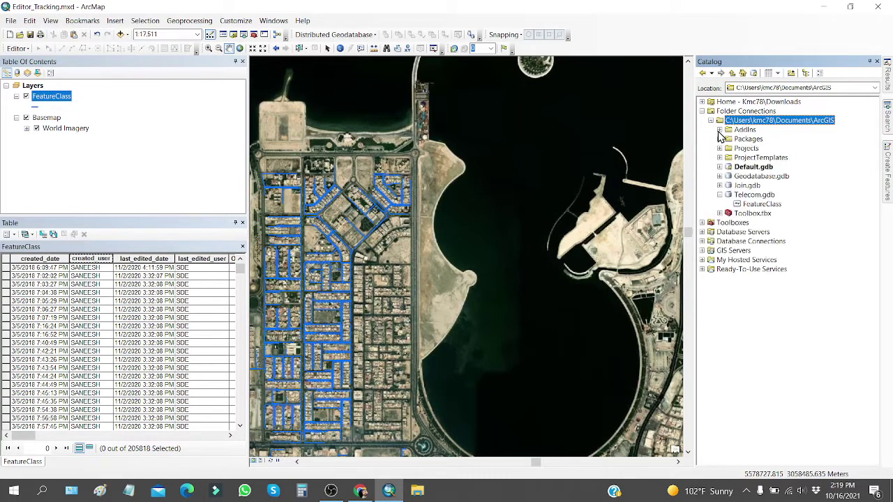
pyautogui.click(753, 196)
pyautogui.click(759, 205)
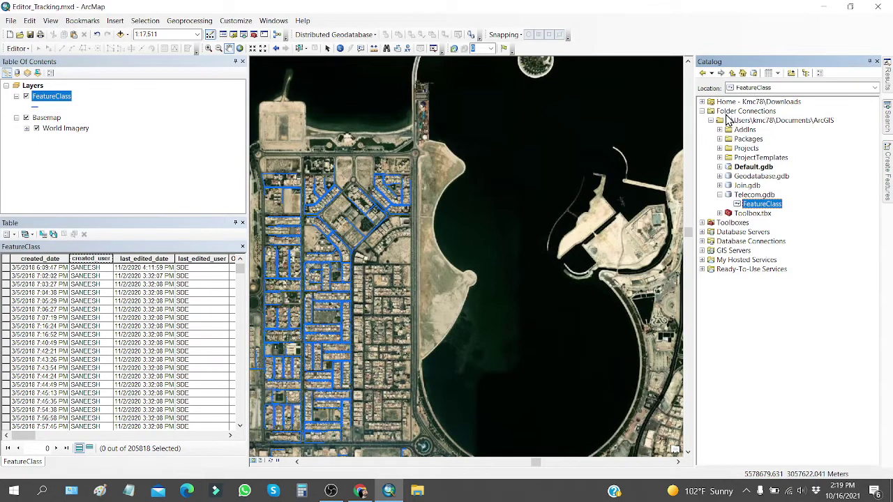
pyautogui.click(702, 111)
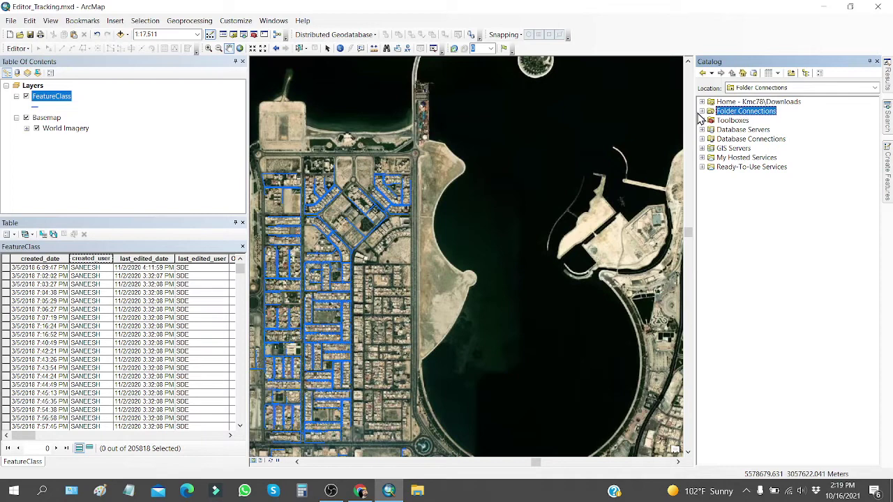
pyautogui.click(702, 110)
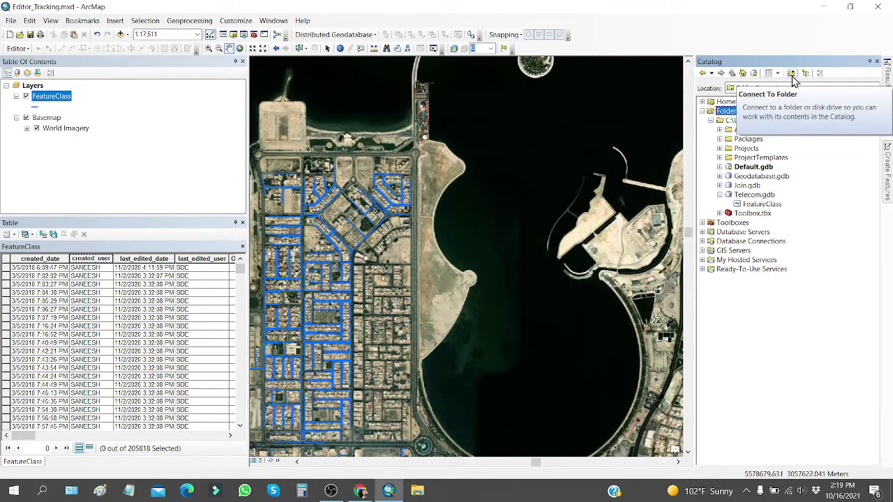
# Browse the folders and drives under This PC for a new folder connection, and cancel without connecting one.
pyautogui.click(790, 74)
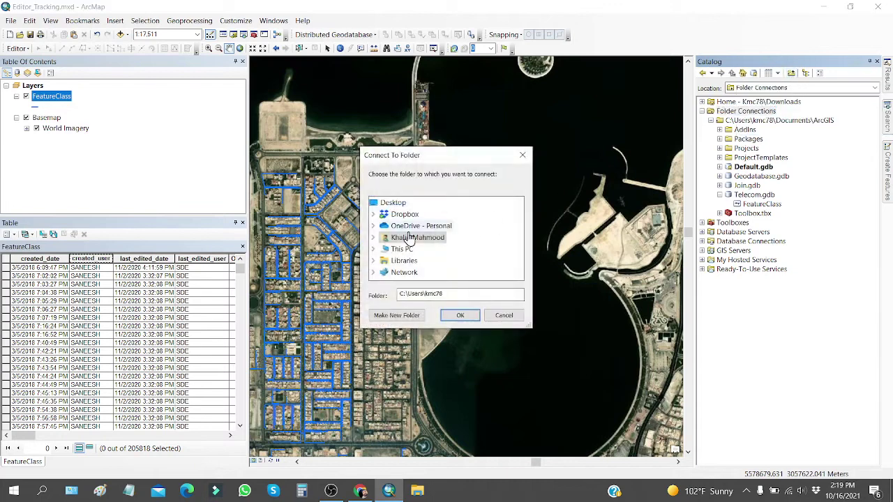
pyautogui.click(373, 249)
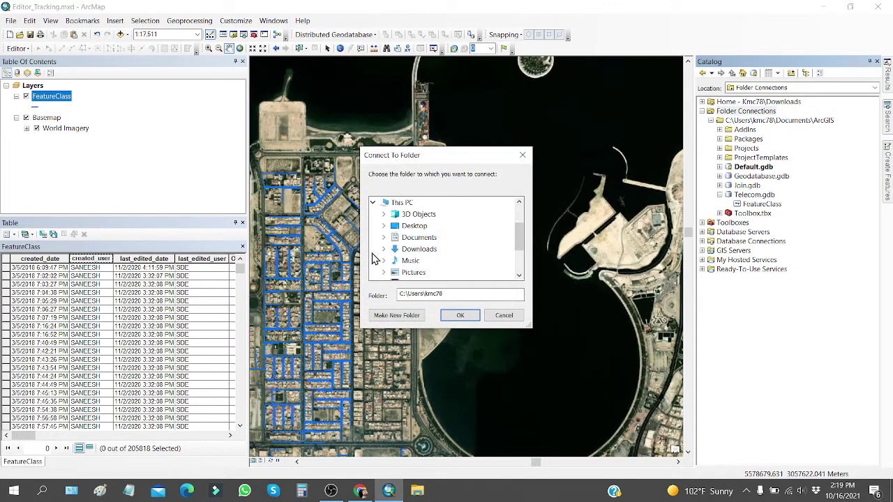
pyautogui.scroll(-2, 453, 244)
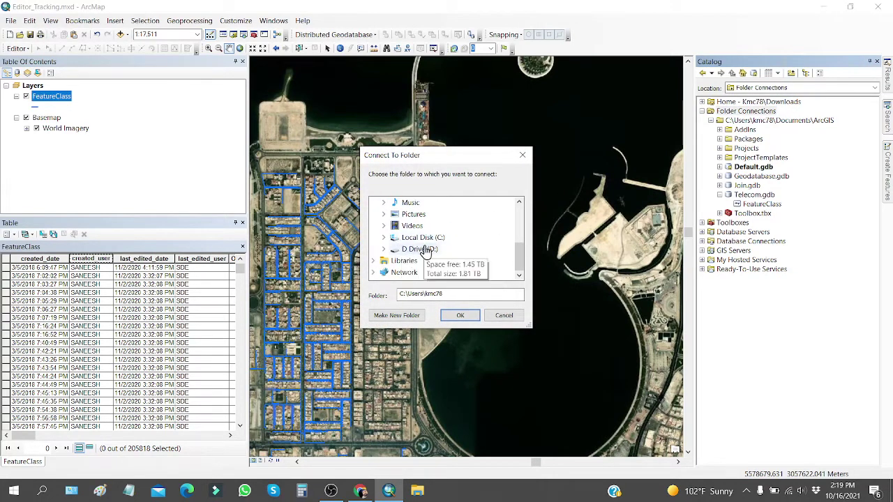
pyautogui.scroll(3, 440, 258)
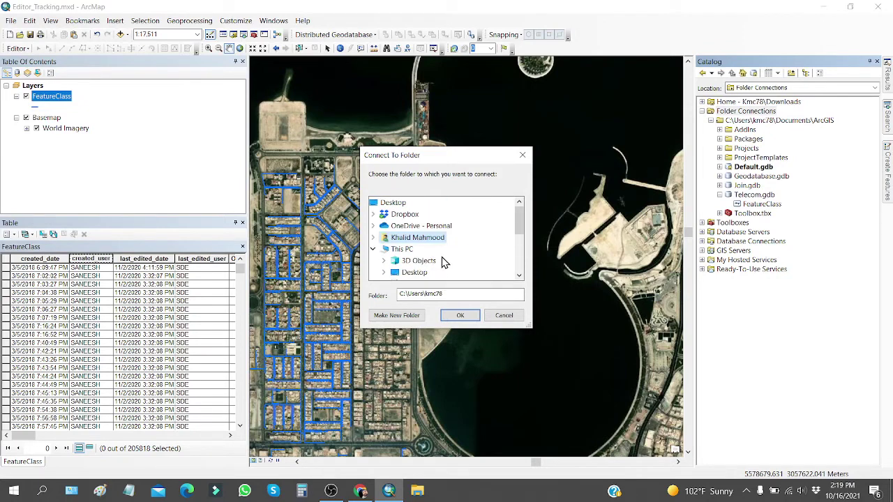
pyautogui.click(504, 316)
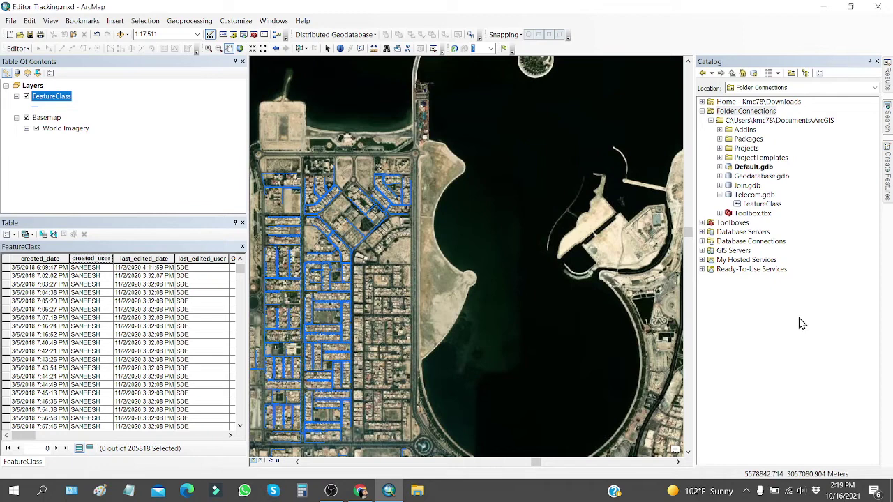
# Locate FeatureClass in the Catalog and view the available basemaps, closing the gallery without adding one.
pyautogui.click(762, 204)
pyautogui.click(175, 165)
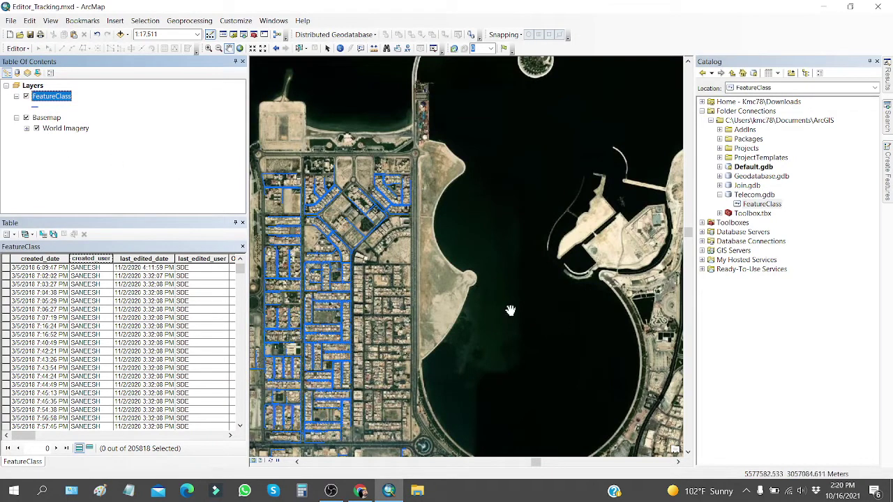
pyautogui.click(127, 34)
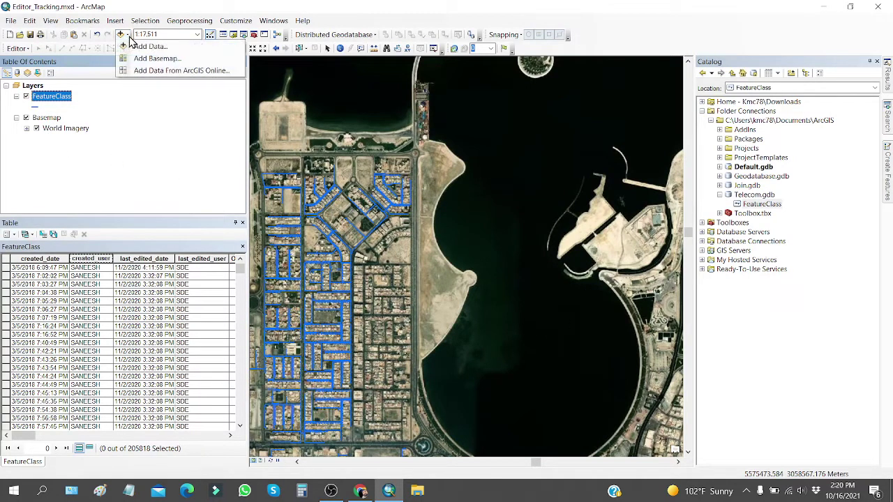
pyautogui.click(157, 59)
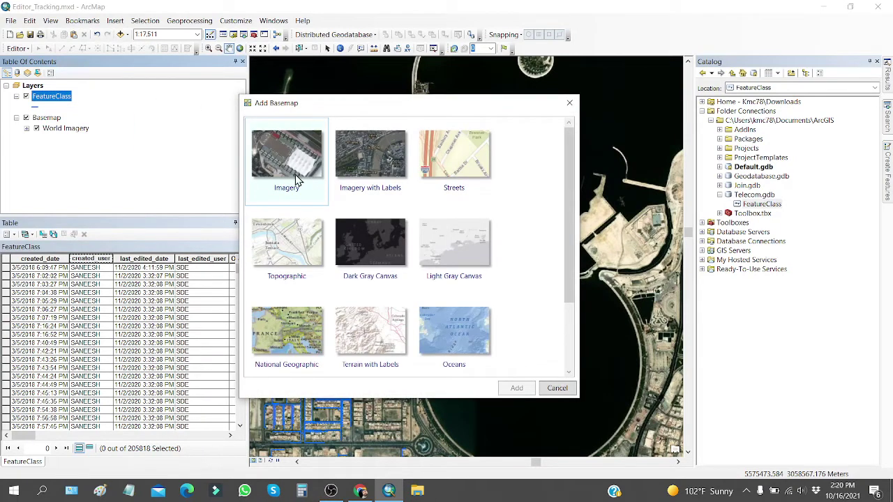
pyautogui.click(558, 387)
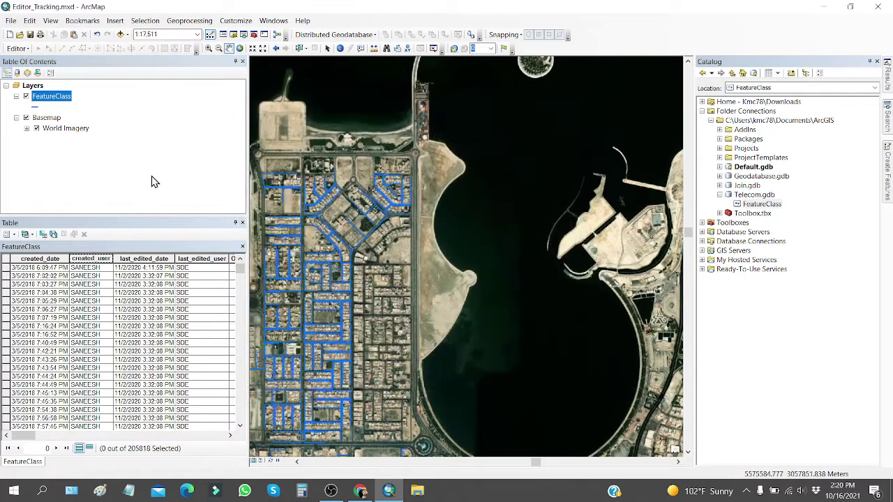
# Examine the created_date, created_user, last_edited_date and last_edited_user fields in the FeatureClass attribute table.
pyautogui.rightClick(61, 105)
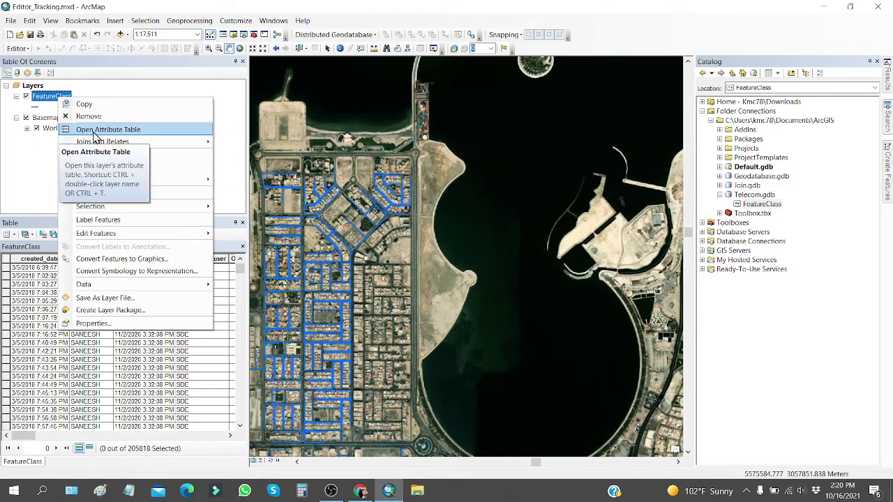
pyautogui.click(42, 225)
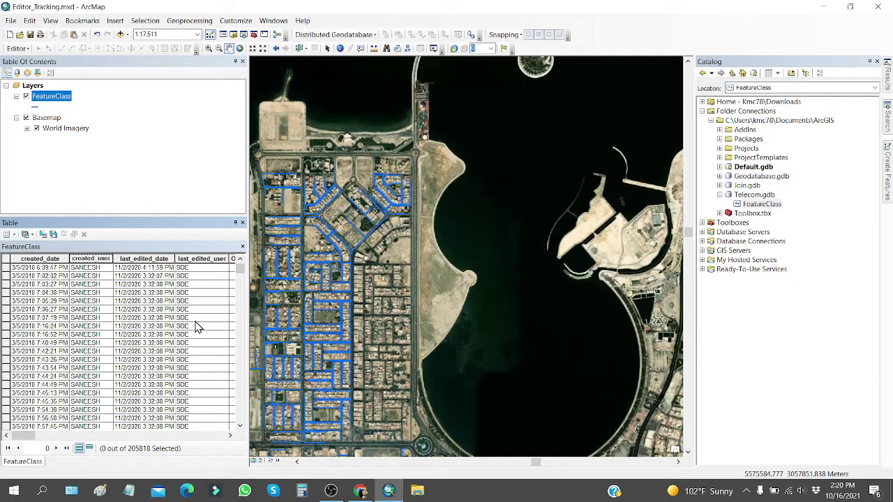
pyautogui.click(49, 259)
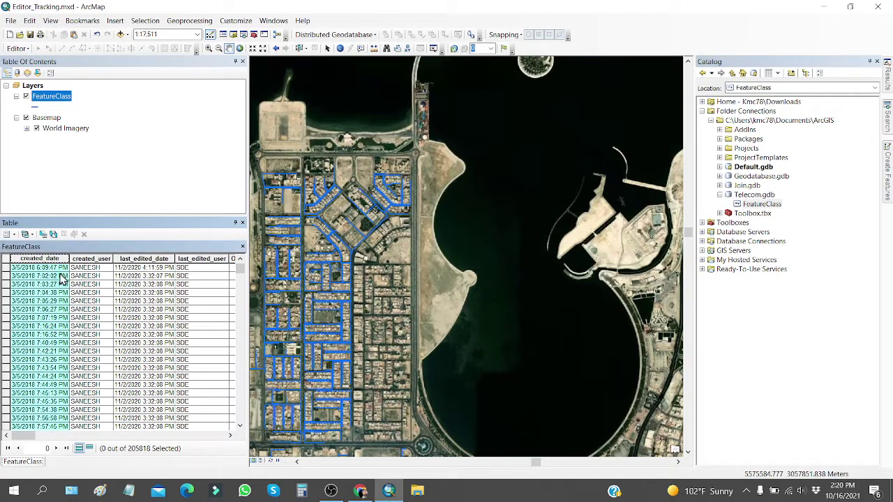
pyautogui.click(90, 258)
pyautogui.click(132, 258)
pyautogui.click(191, 258)
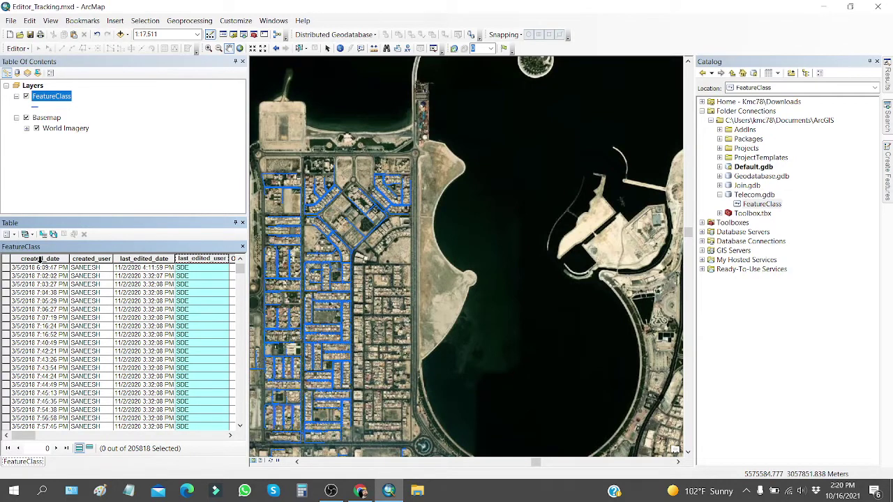
# Try to delete the created_user field from the FeatureClass attribute table.
pyautogui.click(87, 258)
pyautogui.rightClick(98, 262)
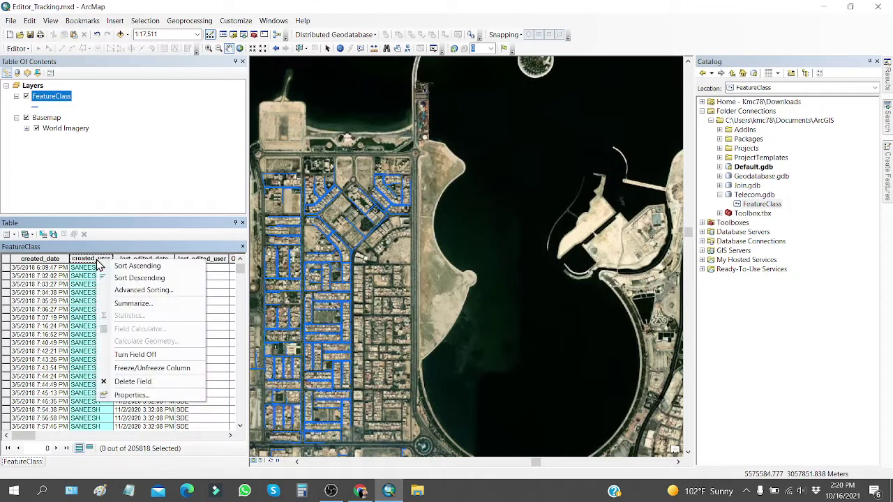
pyautogui.click(129, 384)
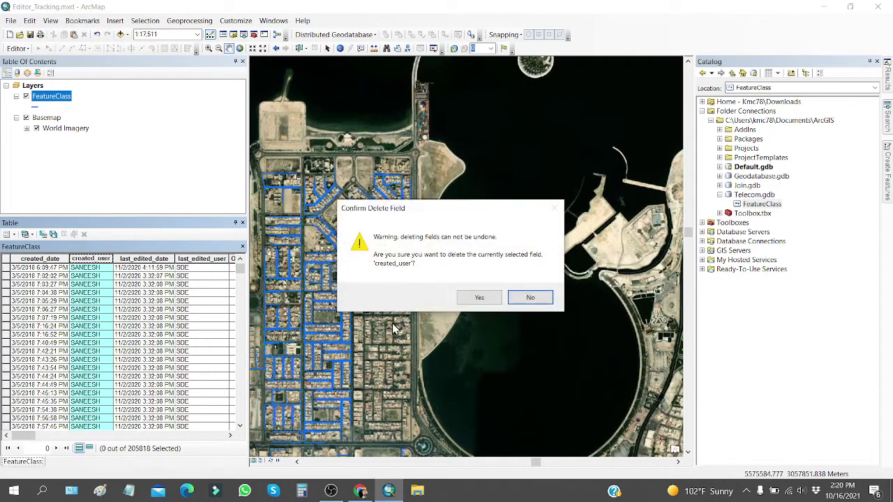
pyautogui.click(480, 298)
pyautogui.moveTo(461, 220); pyautogui.dragTo(523, 307)
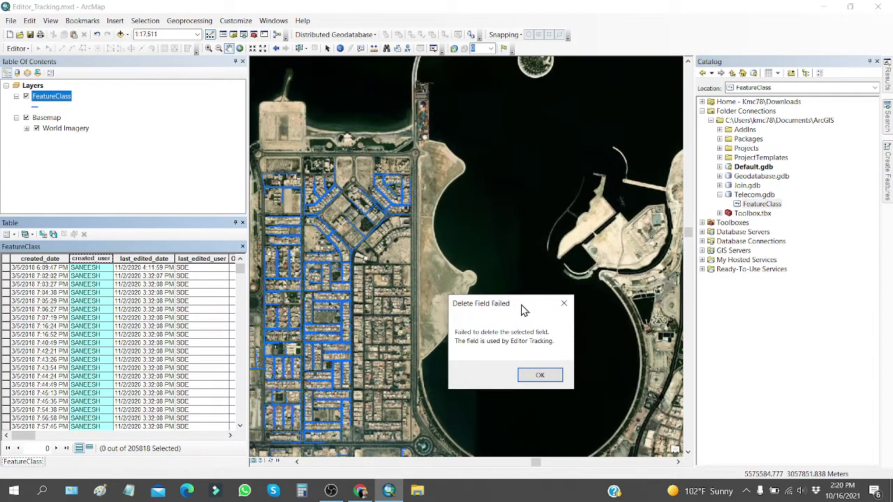
pyautogui.click(537, 376)
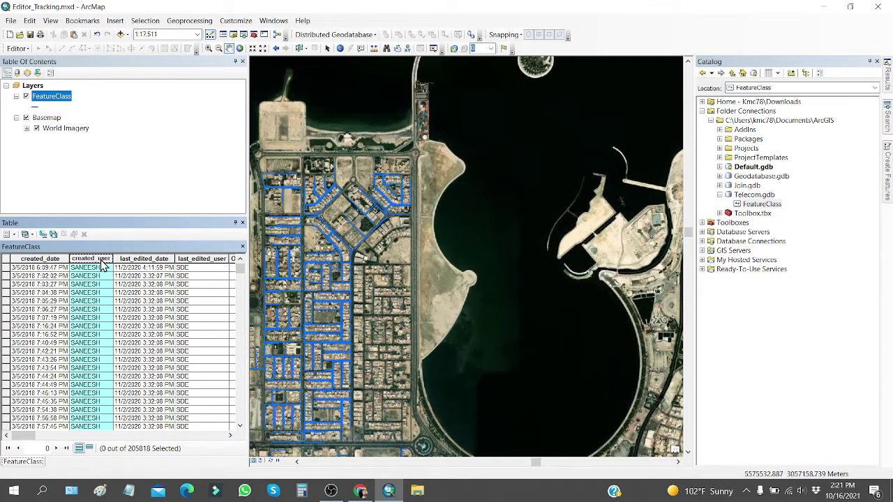
# Disable editor tracking in the feature class properties of FeatureClass in Telecom.gdb and apply the change.
pyautogui.click(761, 204)
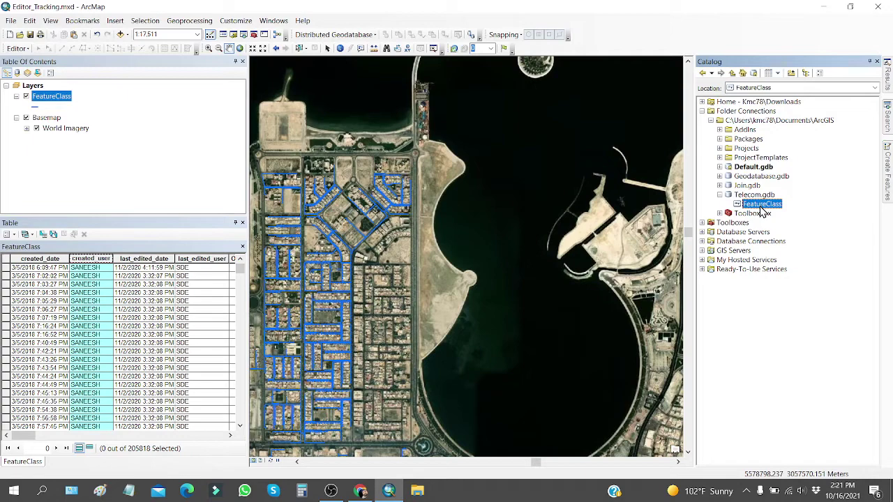
pyautogui.rightClick(763, 211)
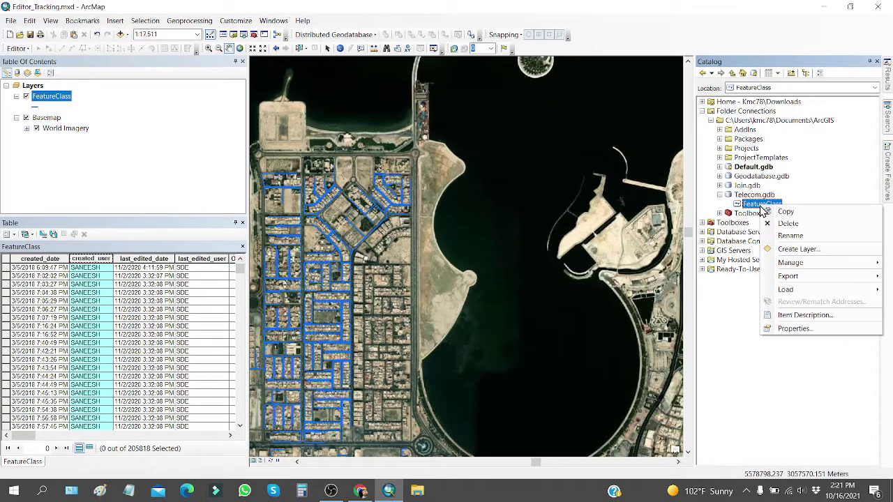
pyautogui.click(784, 329)
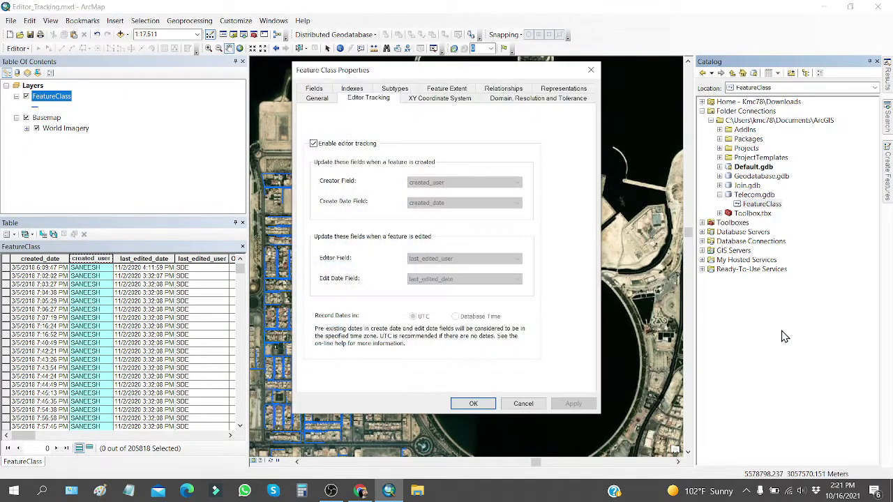
pyautogui.click(318, 99)
pyautogui.click(352, 89)
pyautogui.click(357, 90)
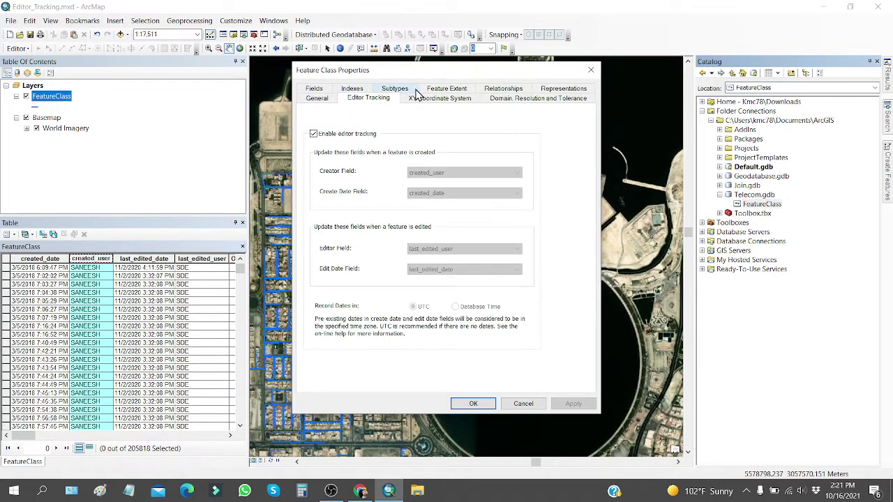
pyautogui.click(415, 91)
pyautogui.click(441, 101)
pyautogui.click(392, 100)
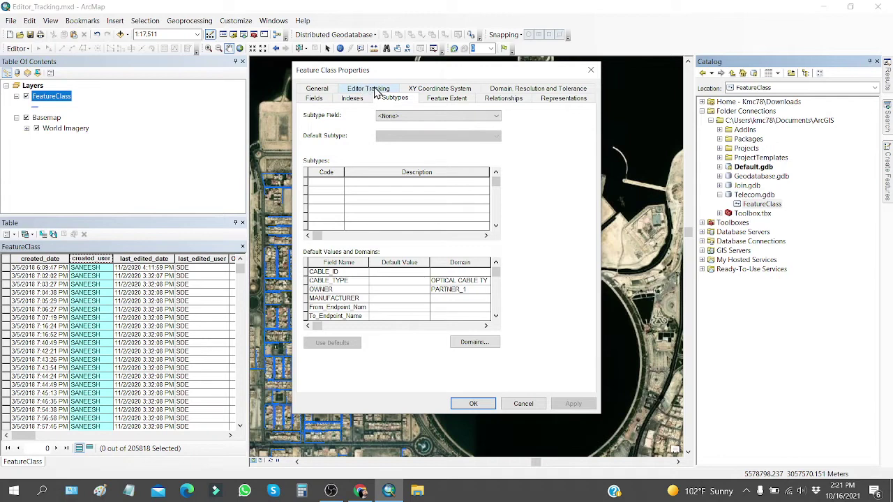
pyautogui.click(375, 91)
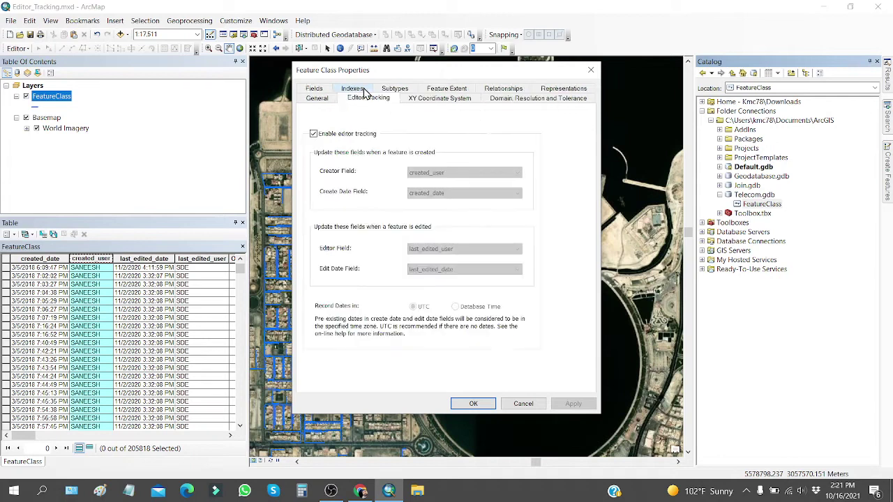
pyautogui.click(313, 135)
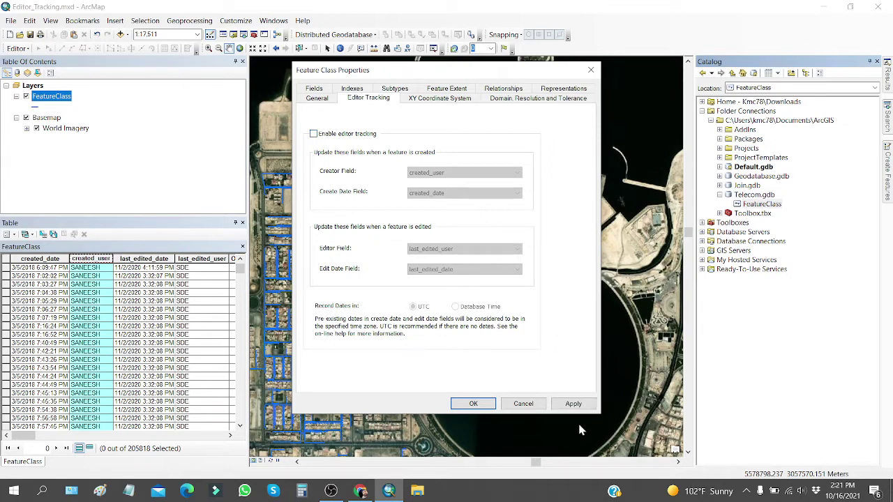
pyautogui.click(573, 403)
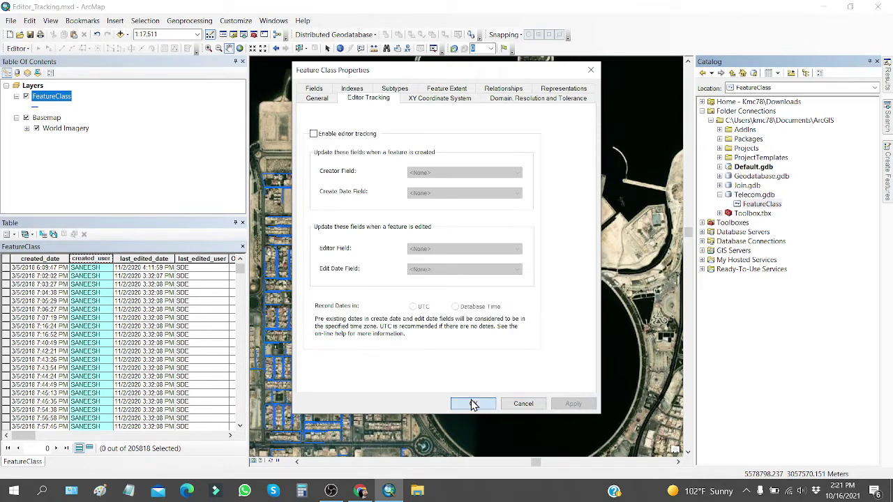
pyautogui.click(473, 403)
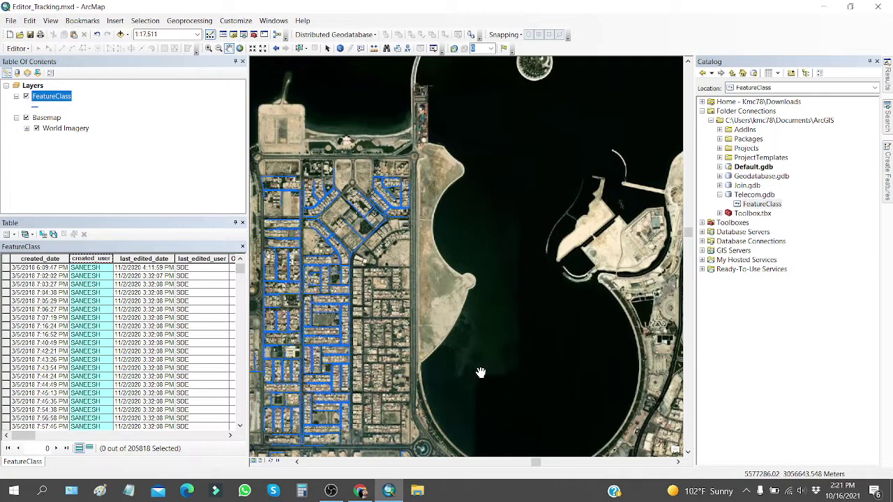
# Delete the created_user field from the FeatureClass table and widen the last_edited_date column slightly.
pyautogui.rightClick(81, 263)
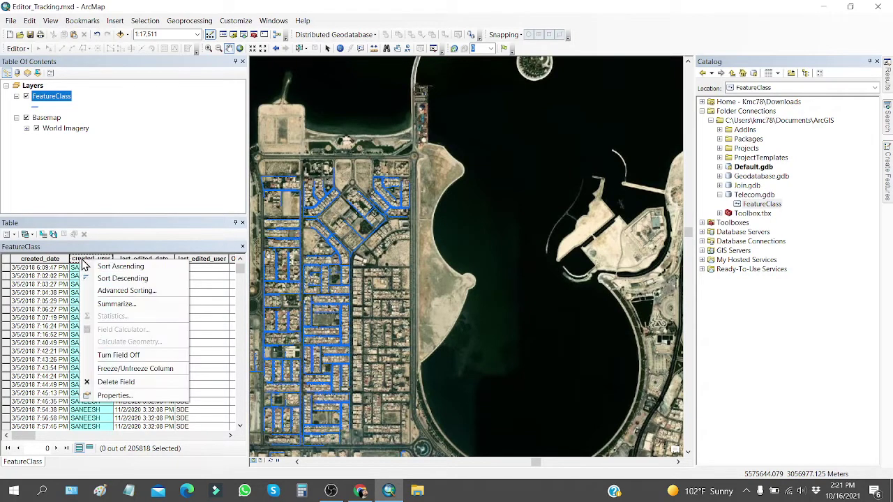
pyautogui.click(102, 382)
pyautogui.click(479, 298)
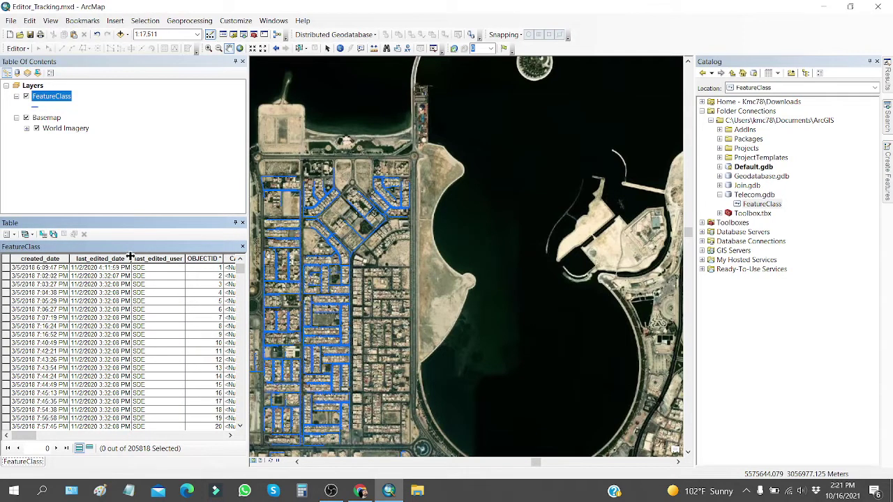
pyautogui.moveTo(131, 258); pyautogui.dragTo(141, 259)
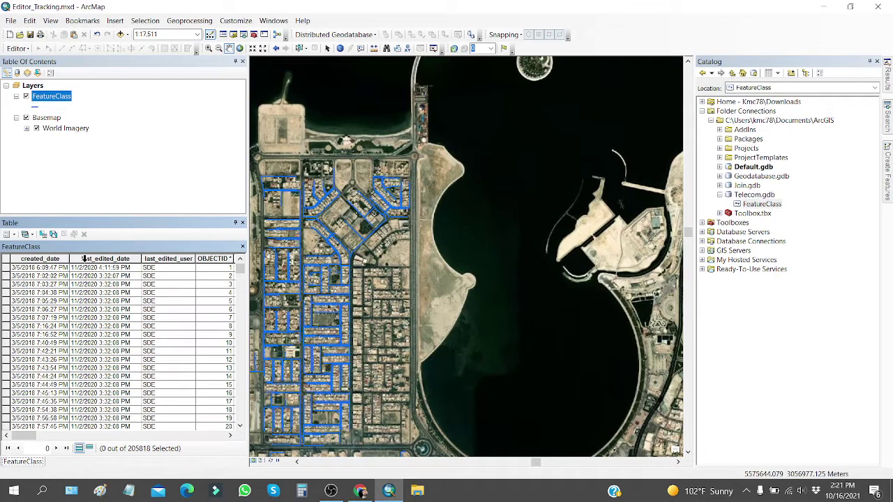
# Check the Editor Tracking settings in the properties of FeatureClass and close them without making changes.
pyautogui.click(11, 49)
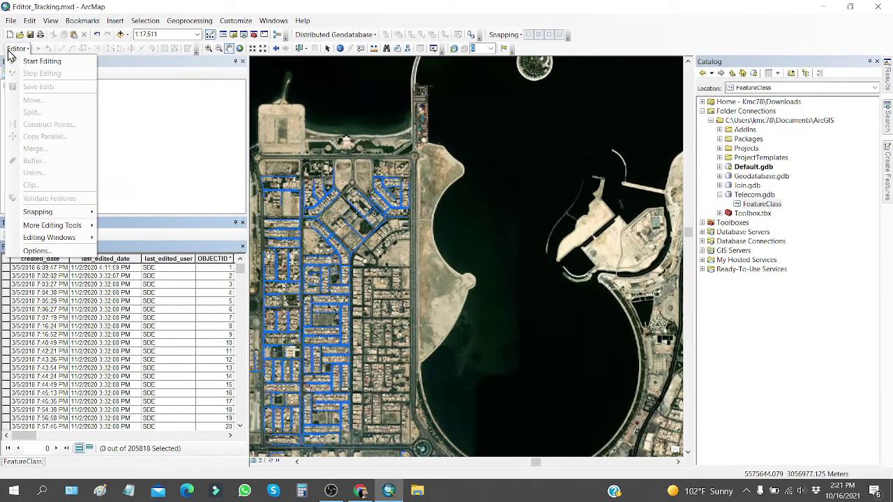
pyautogui.click(108, 61)
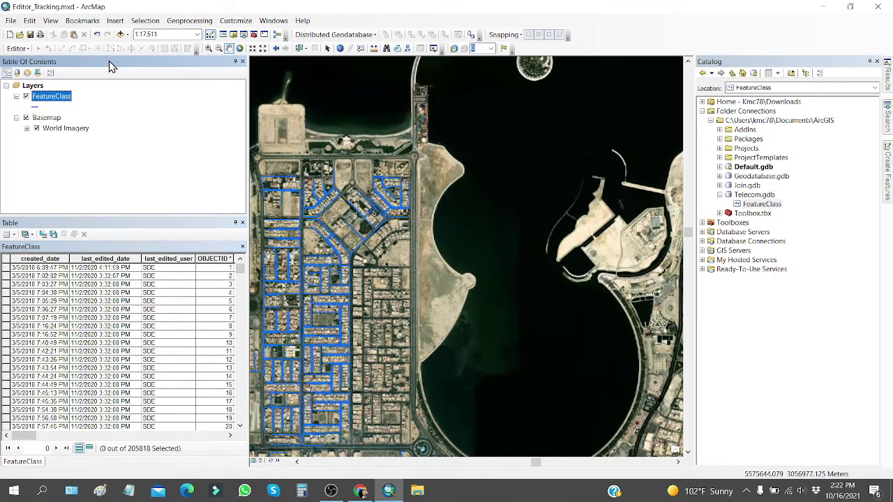
pyautogui.rightClick(760, 204)
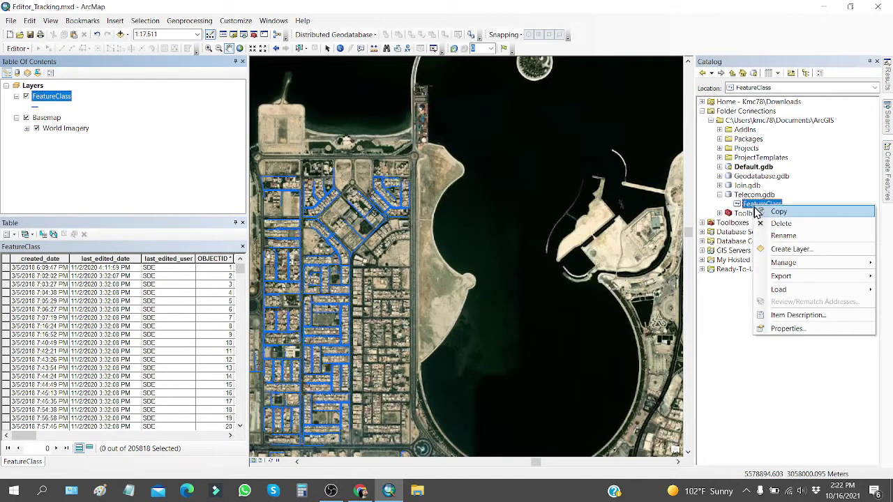
pyautogui.click(774, 328)
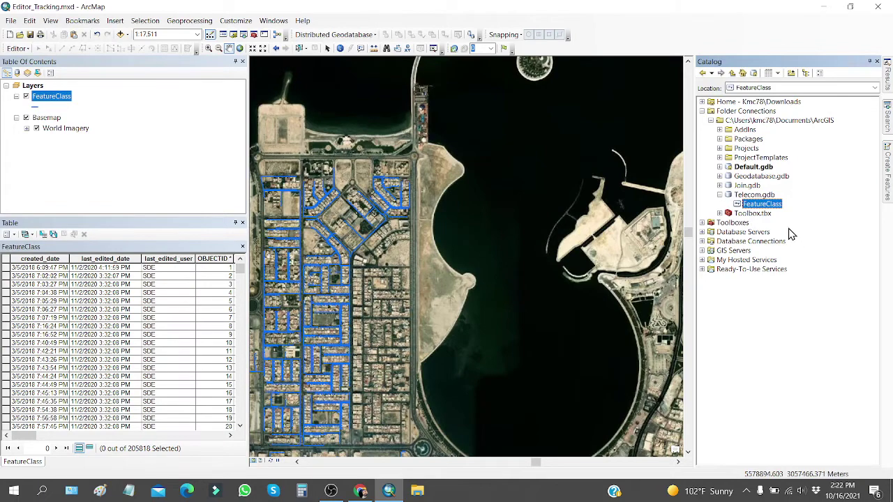
pyautogui.rightClick(774, 210)
pyautogui.click(785, 327)
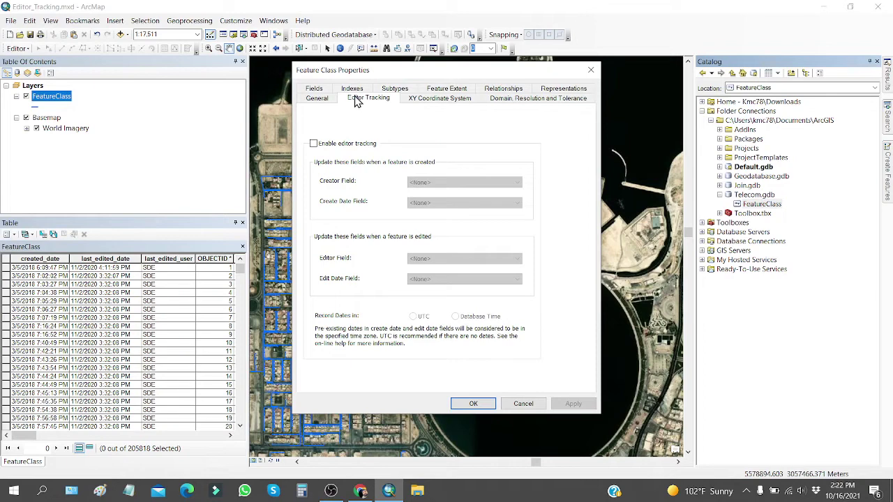
pyautogui.click(323, 99)
pyautogui.click(363, 98)
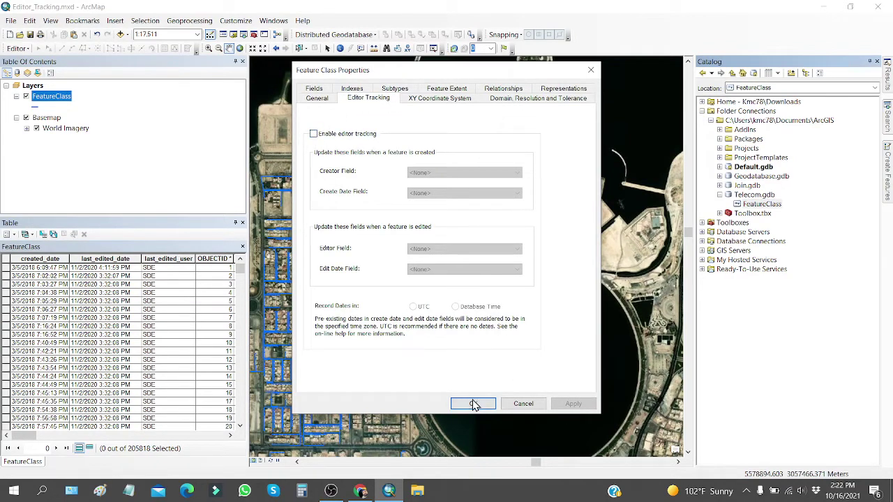
pyautogui.click(523, 404)
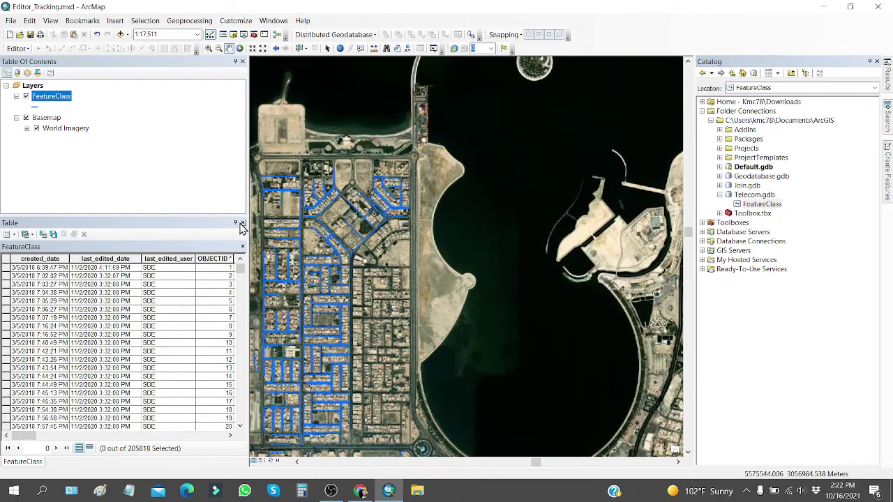
# Remove the FeatureClass layer from the map and add Polygon_Area from Join.gdb in its place.
pyautogui.rightClick(51, 102)
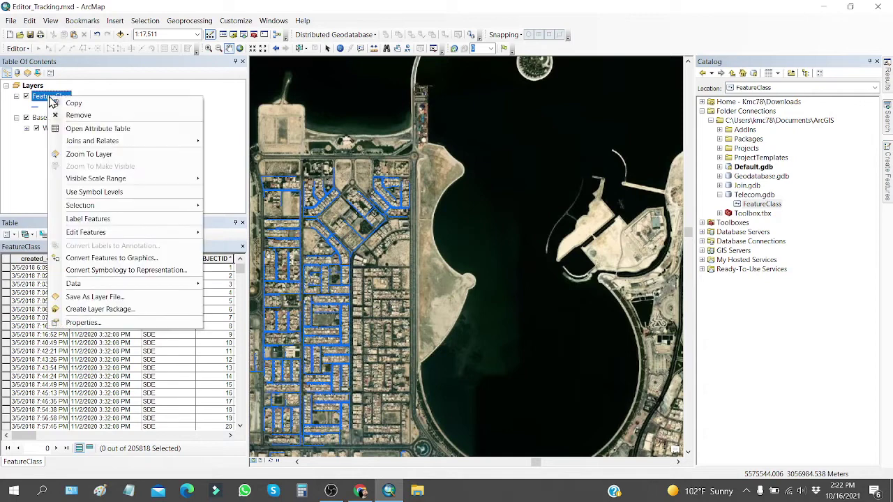
pyautogui.click(72, 114)
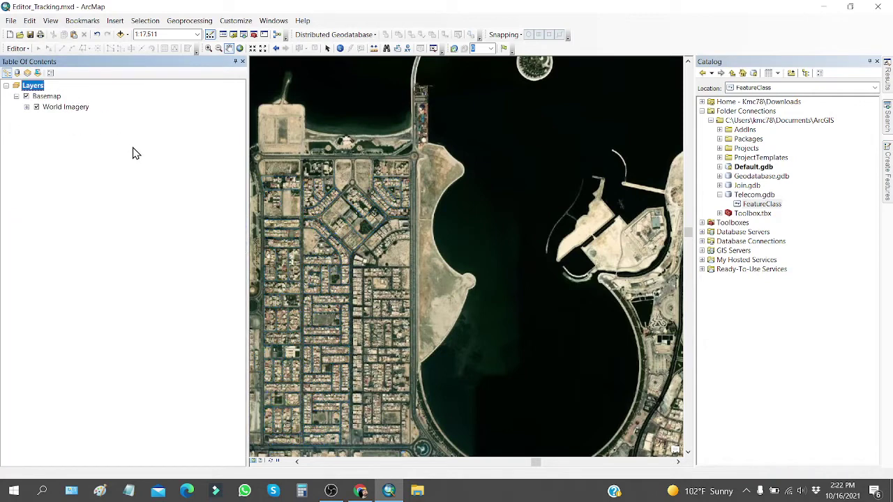
pyautogui.click(719, 194)
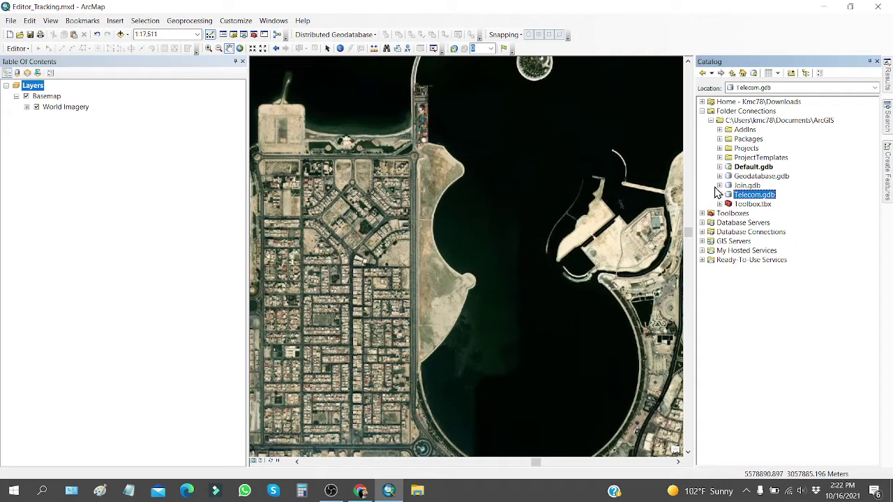
pyautogui.click(720, 186)
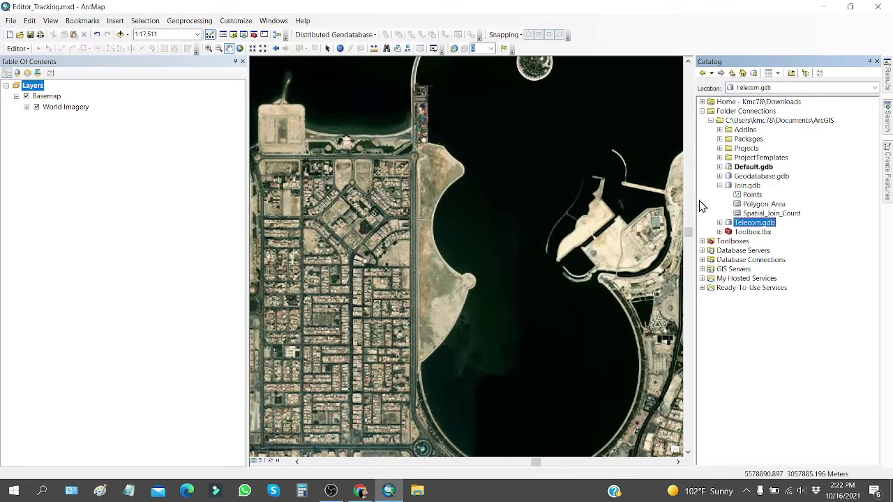
pyautogui.click(757, 205)
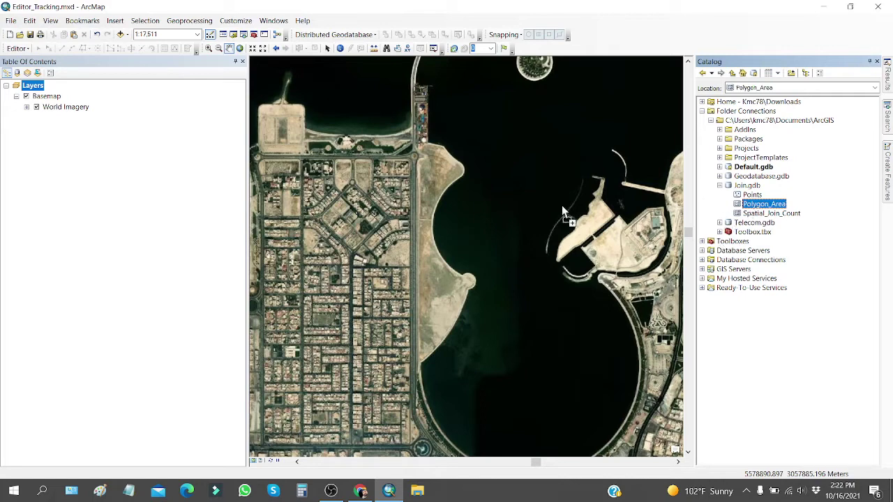
pyautogui.moveTo(561, 205); pyautogui.dragTo(548, 243)
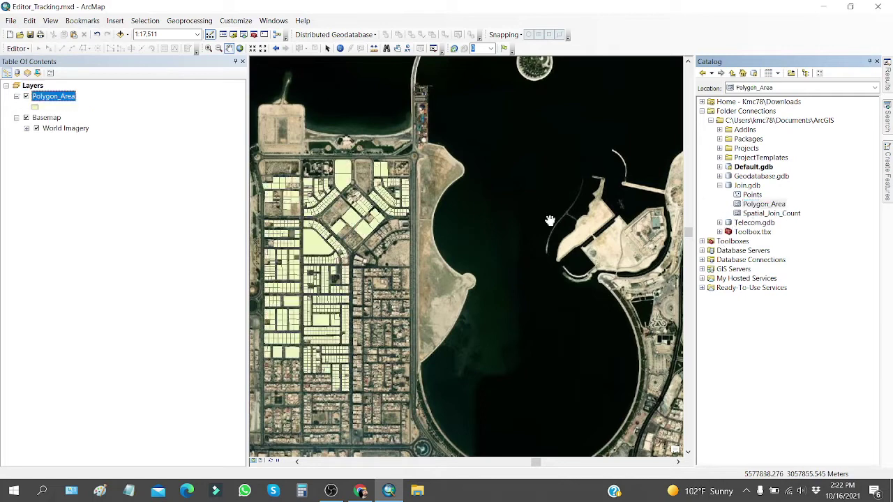
# Give the Polygon_Area layer a bright green fill and a white outline with a width of 1.
pyautogui.click(35, 106)
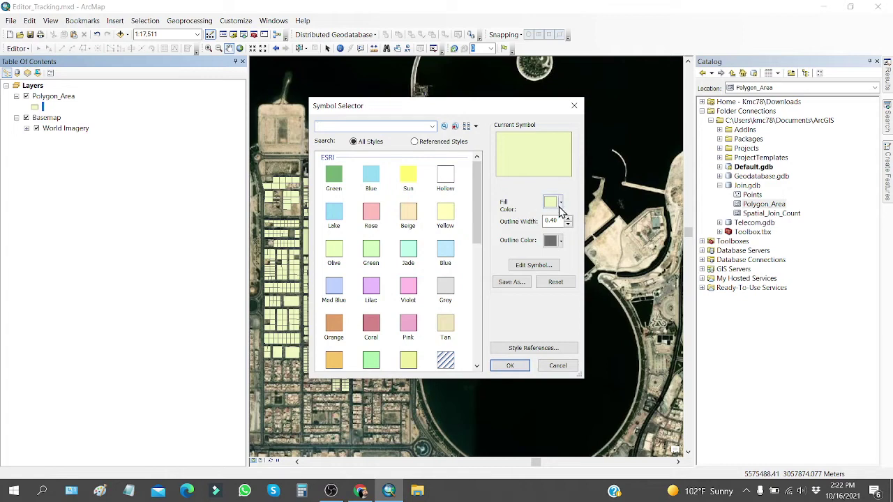
pyautogui.click(560, 204)
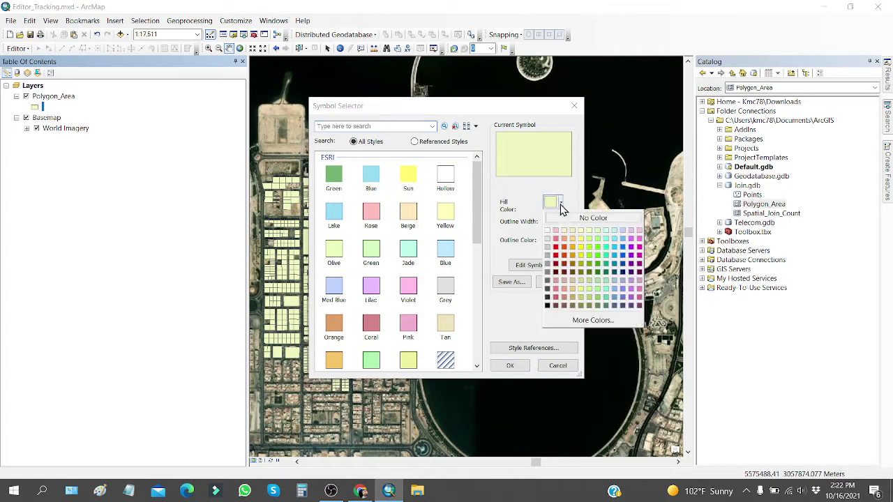
pyautogui.click(601, 245)
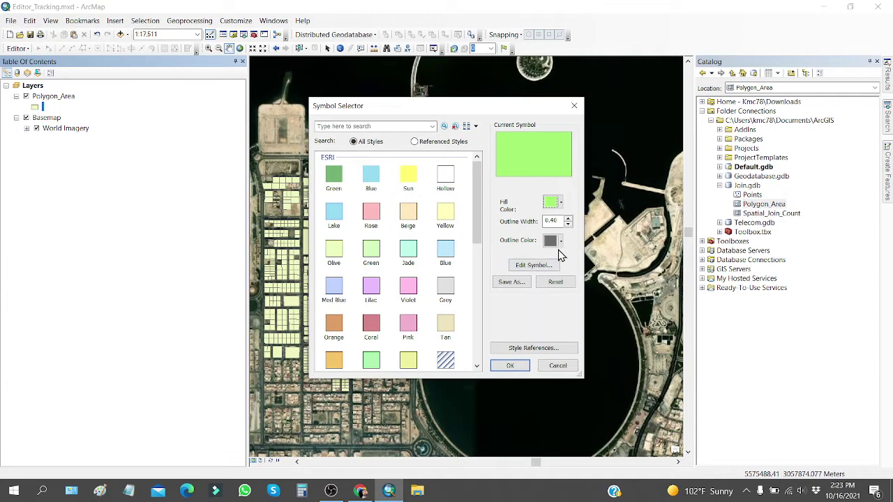
pyautogui.click(561, 242)
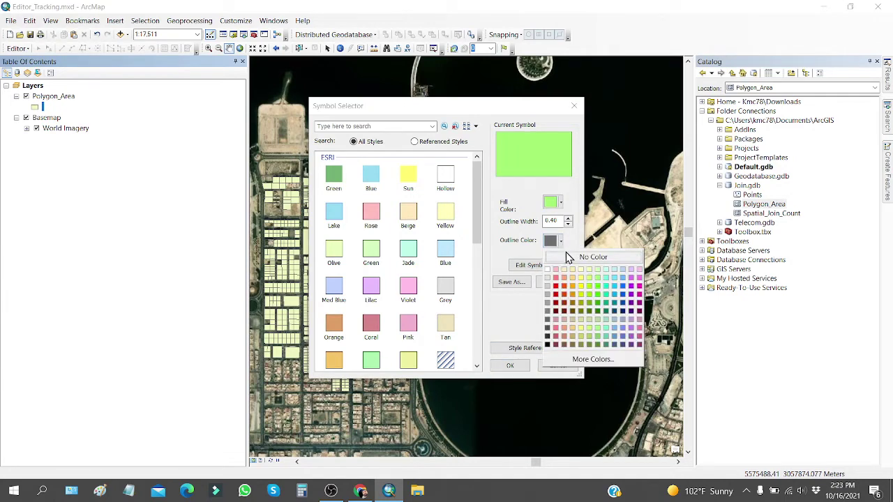
pyautogui.click(579, 257)
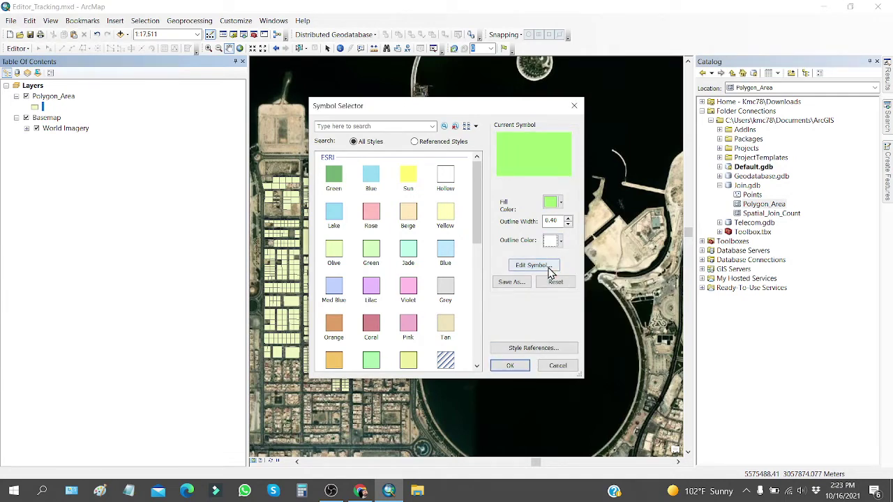
pyautogui.doubleClick(555, 222)
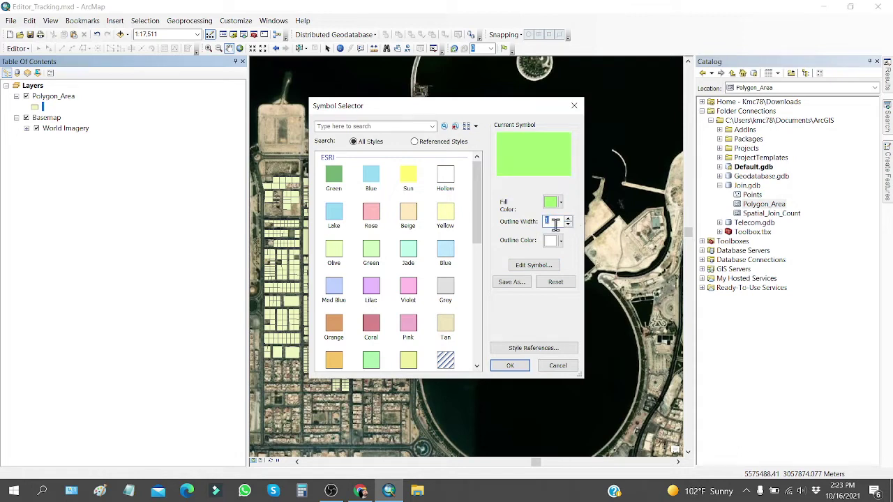
pyautogui.click(506, 366)
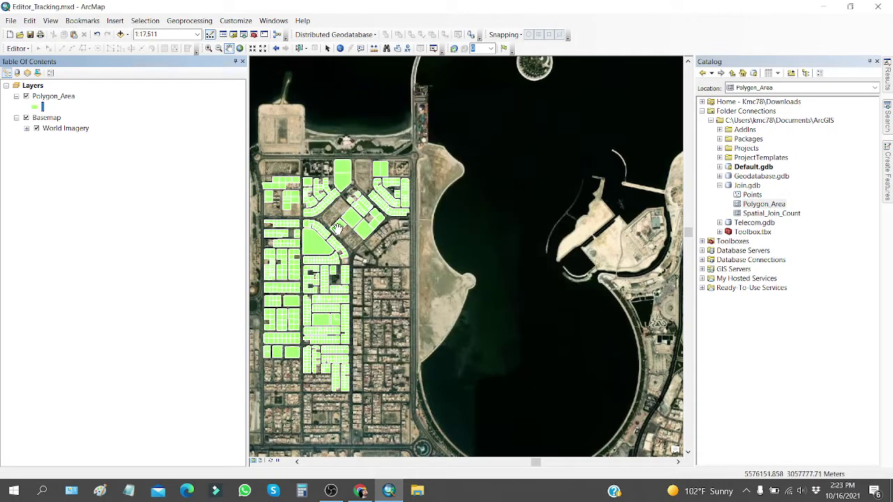
# Make the Polygon_Area layer semi-transparent in its display properties and apply the change.
pyautogui.click(208, 48)
pyautogui.moveTo(286, 120); pyautogui.dragTo(516, 282)
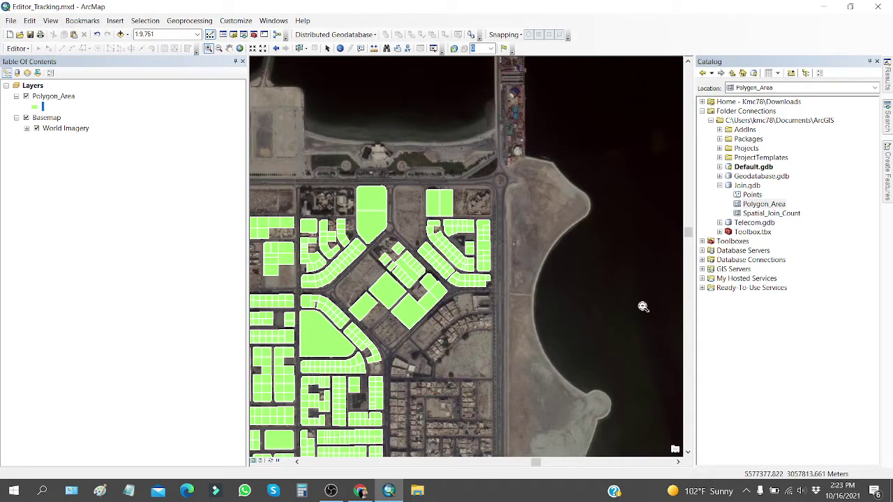
pyautogui.moveTo(283, 75); pyautogui.dragTo(662, 383)
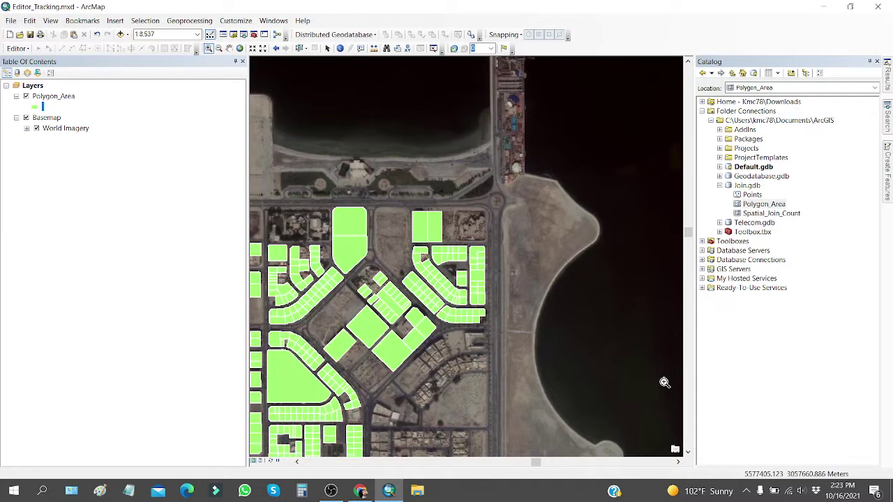
pyautogui.rightClick(75, 100)
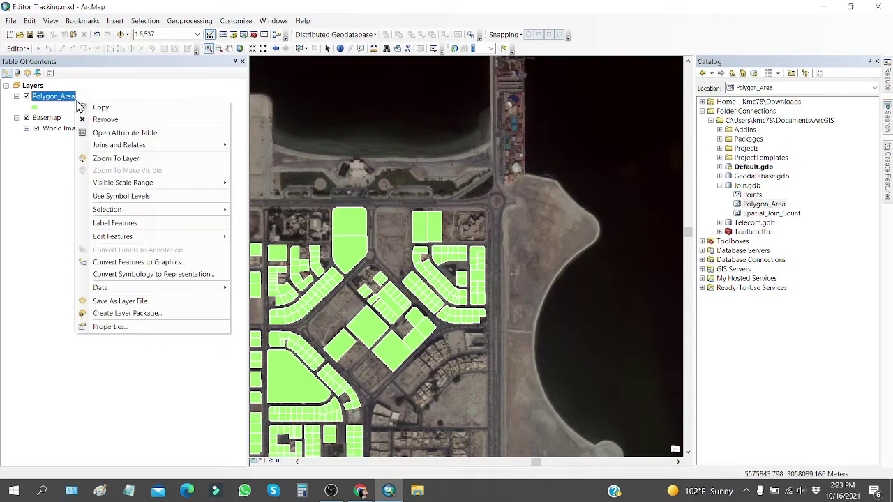
pyautogui.click(100, 328)
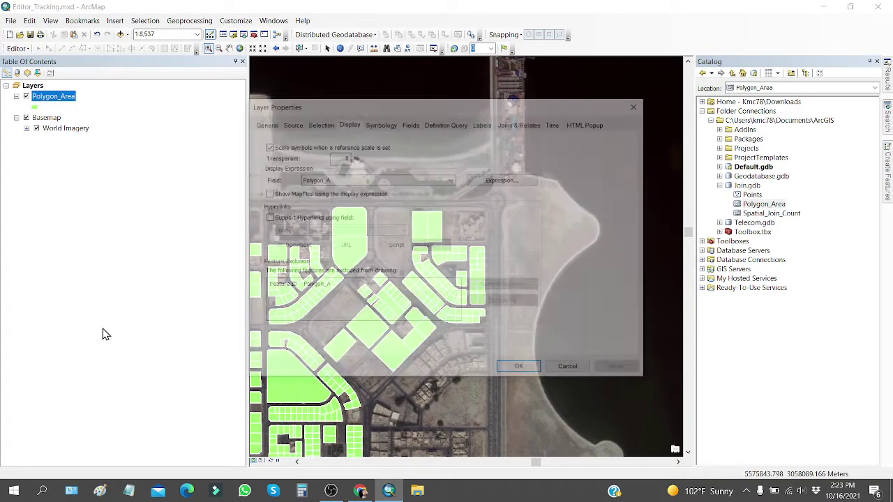
pyautogui.click(343, 124)
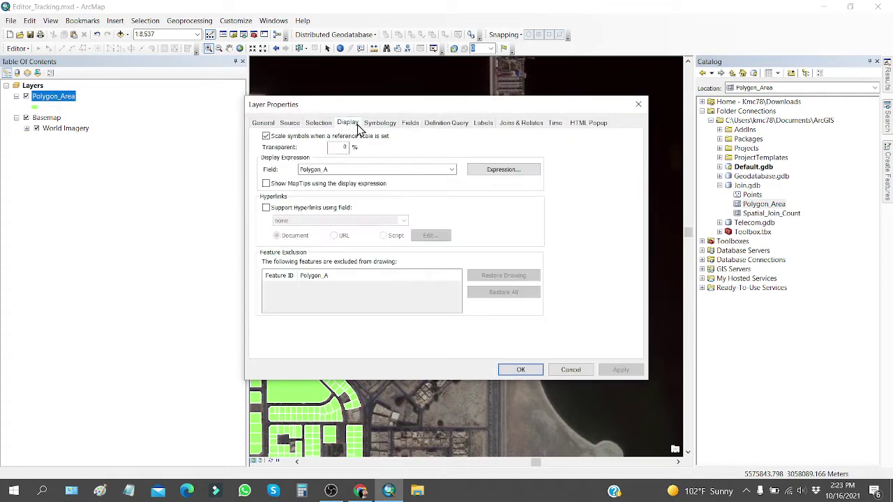
pyautogui.click(339, 146)
pyautogui.write('5')
pyautogui.click(621, 370)
pyautogui.click(521, 370)
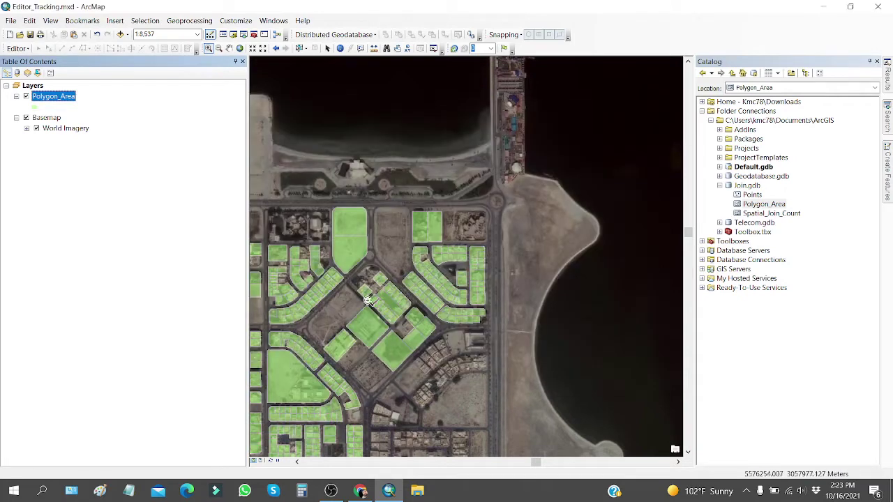
# Examine the fields in the Polygon_Area attribute table and close the table.
pyautogui.moveTo(389, 135); pyautogui.dragTo(634, 352)
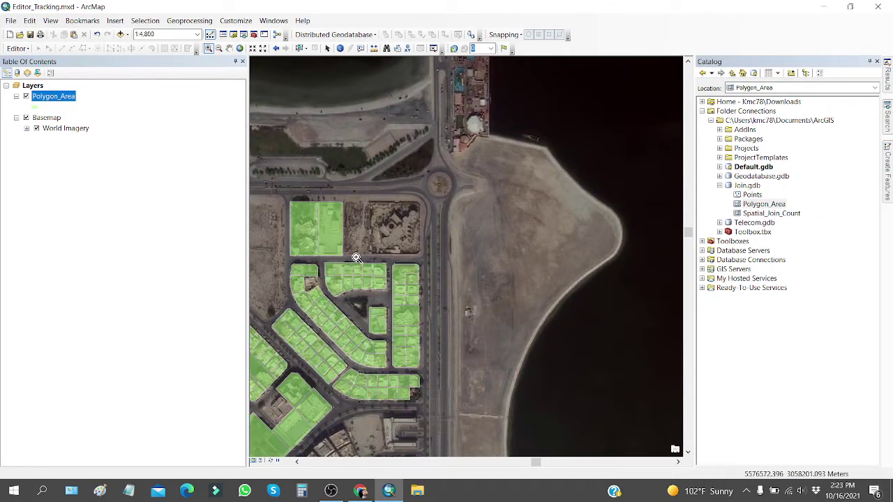
pyautogui.rightClick(60, 99)
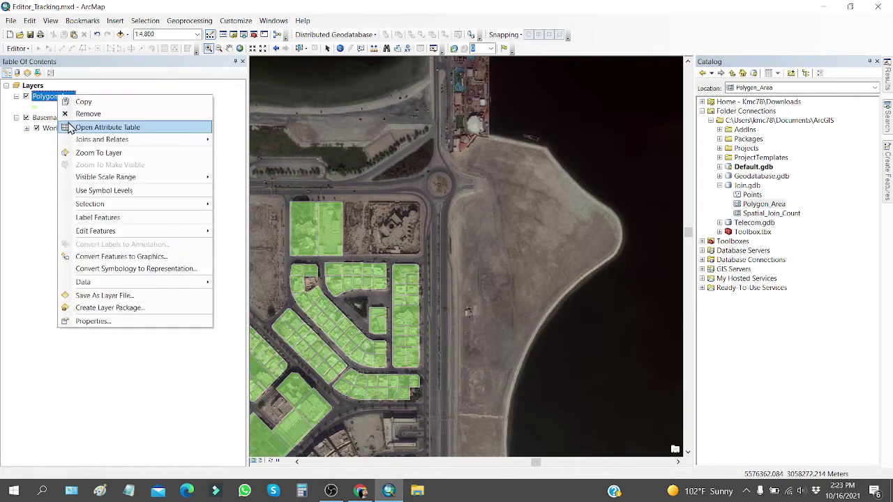
pyautogui.click(77, 128)
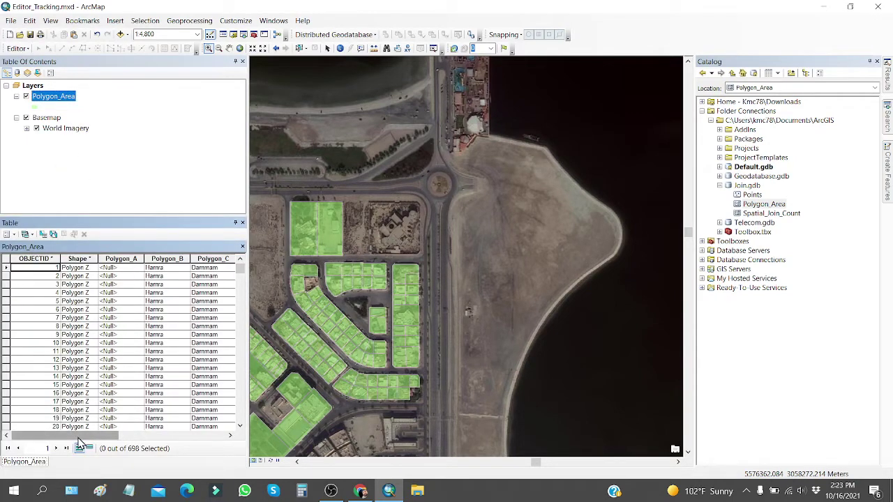
pyautogui.moveTo(78, 435); pyautogui.dragTo(133, 446)
pyautogui.moveTo(165, 436); pyautogui.dragTo(70, 438)
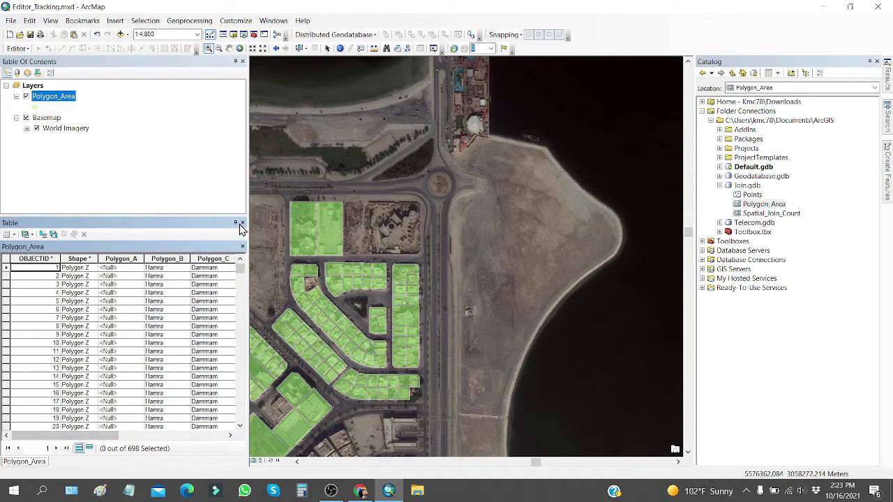
pyautogui.moveTo(242, 223); pyautogui.dragTo(123, 279)
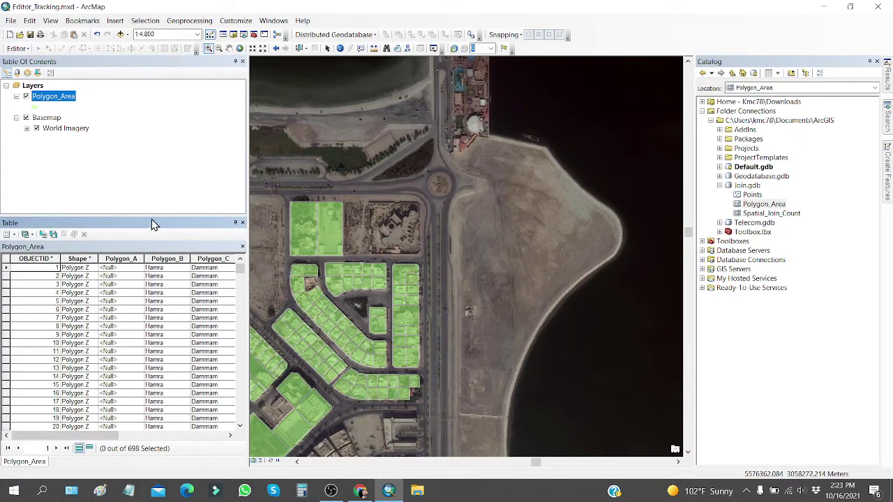
pyautogui.click(242, 222)
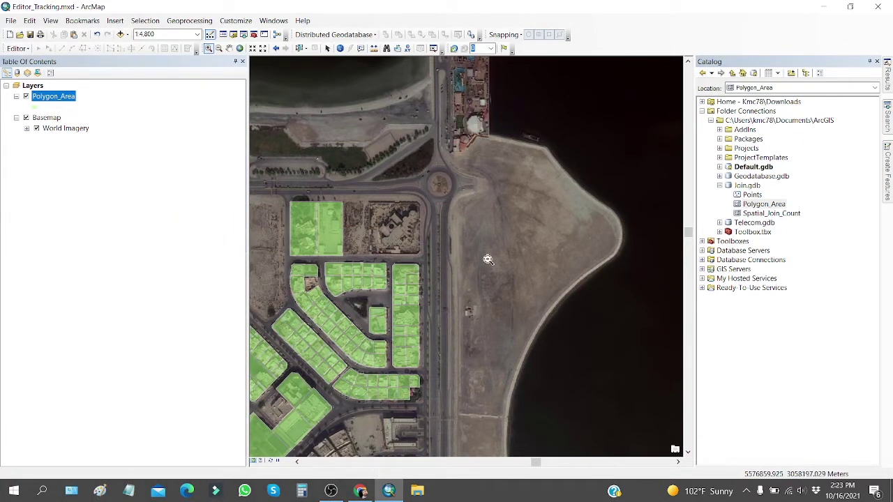
# Enable editor tracking in the feature class properties of Polygon_Area in Join.gdb and inspect the available Creator Field choices.
pyautogui.rightClick(758, 206)
pyautogui.click(775, 333)
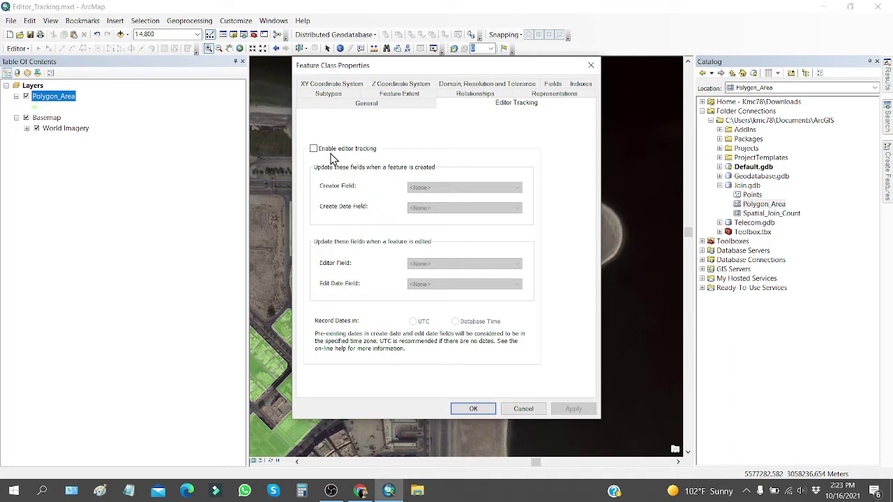
pyautogui.click(313, 149)
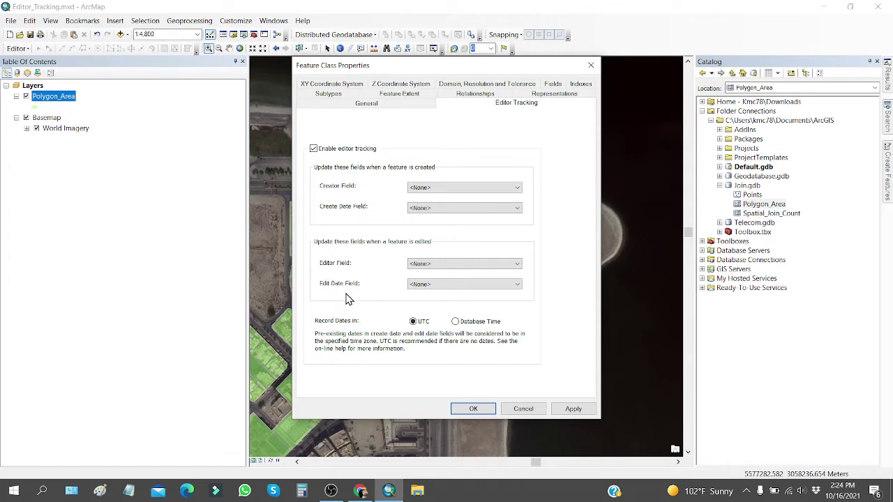
pyautogui.click(460, 190)
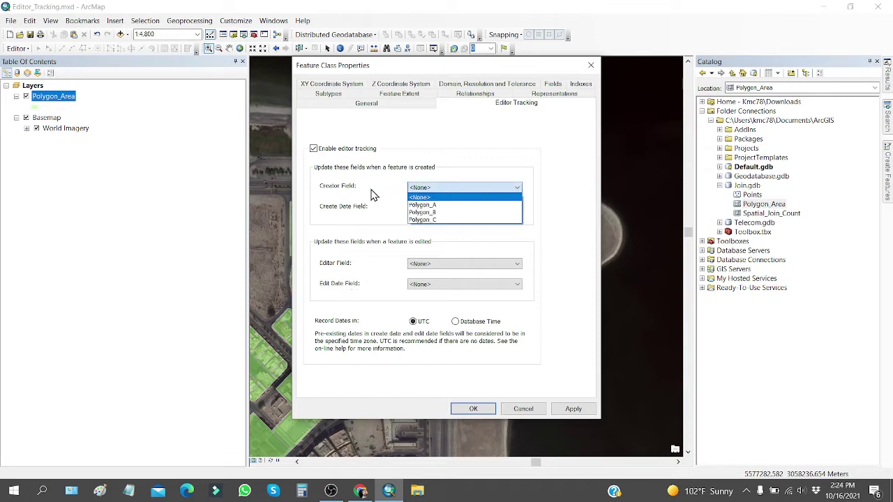
pyautogui.click(372, 191)
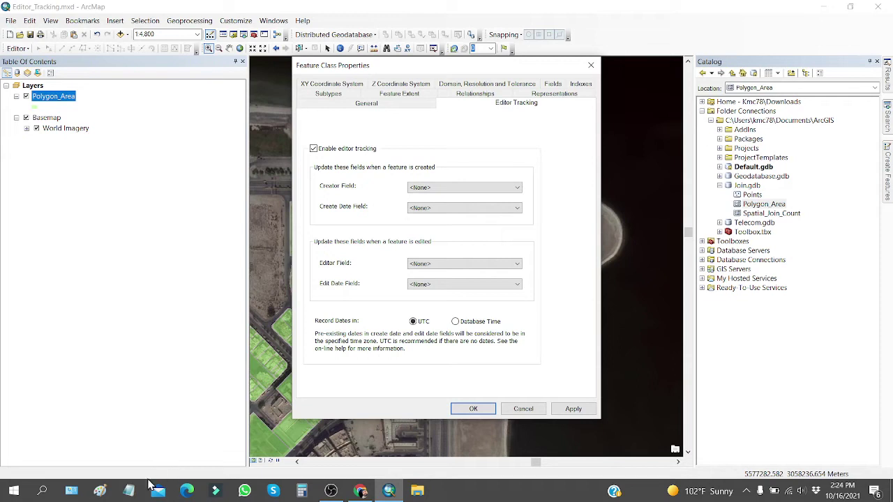
pyautogui.click(430, 188)
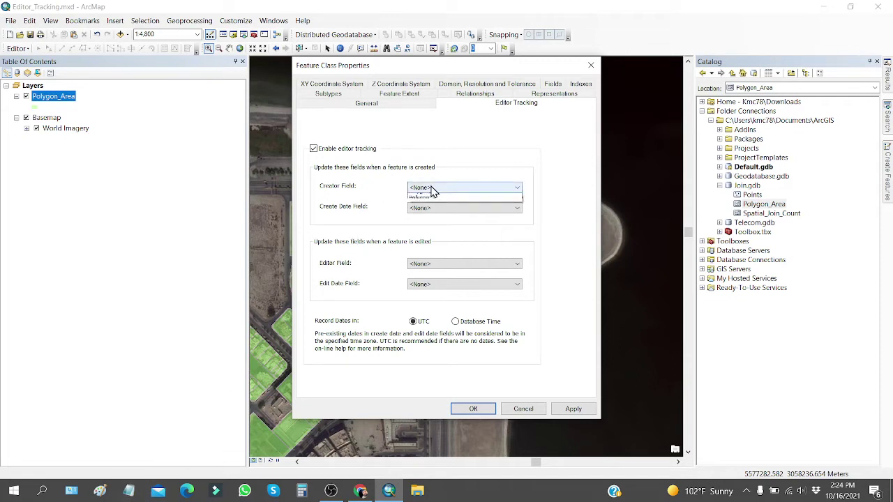
pyautogui.click(375, 188)
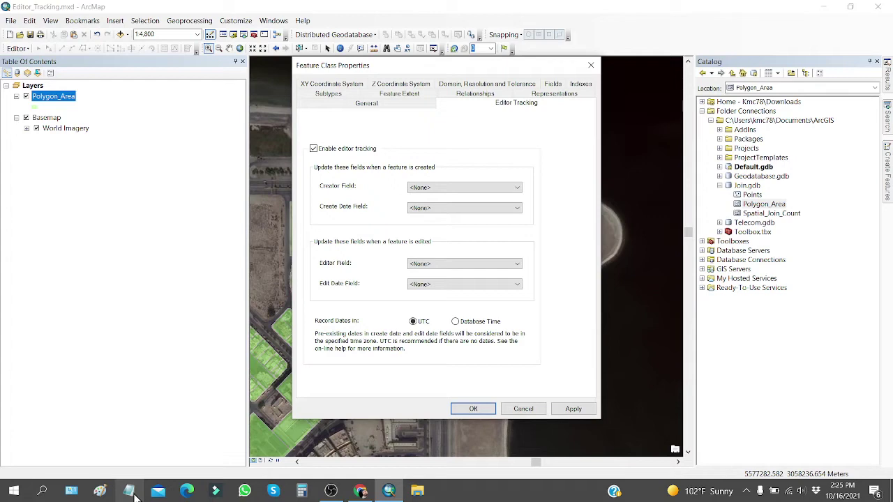
# Switch to Notepad, place it beside the properties dialog, and note the field names Creator and Create_Date in enlarged text.
pyautogui.click(131, 491)
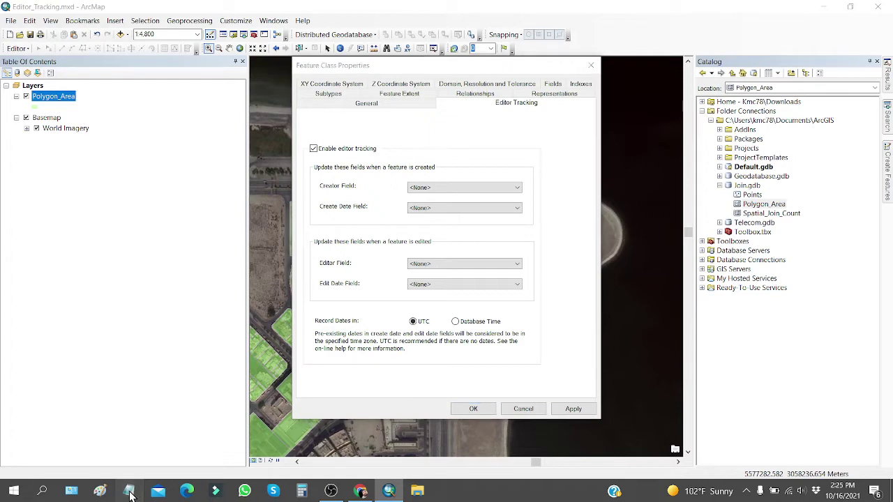
pyautogui.moveTo(675, 235); pyautogui.dragTo(317, 203)
pyautogui.moveTo(232, 142); pyautogui.dragTo(130, 191)
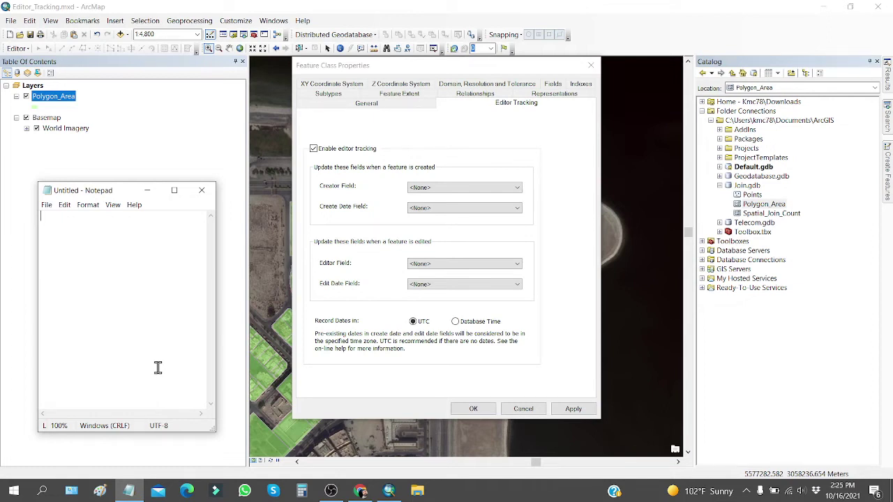
pyautogui.write('Create_Date')
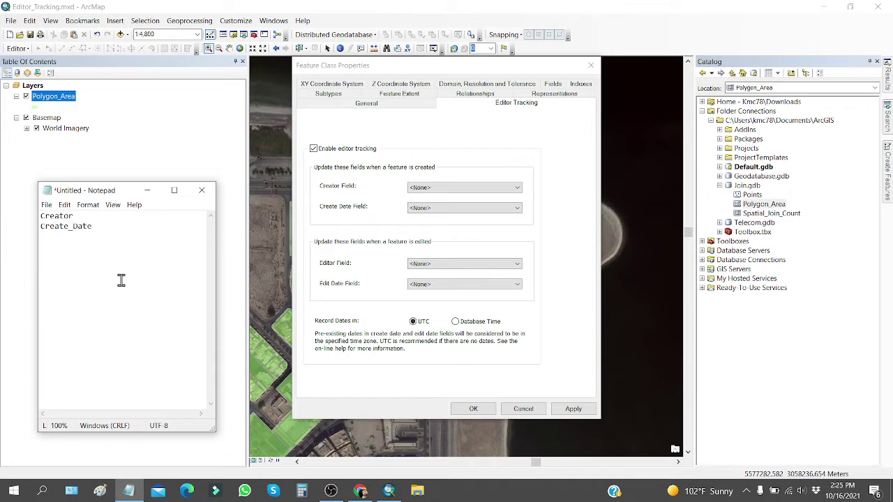
pyautogui.scroll(7, 115, 268)
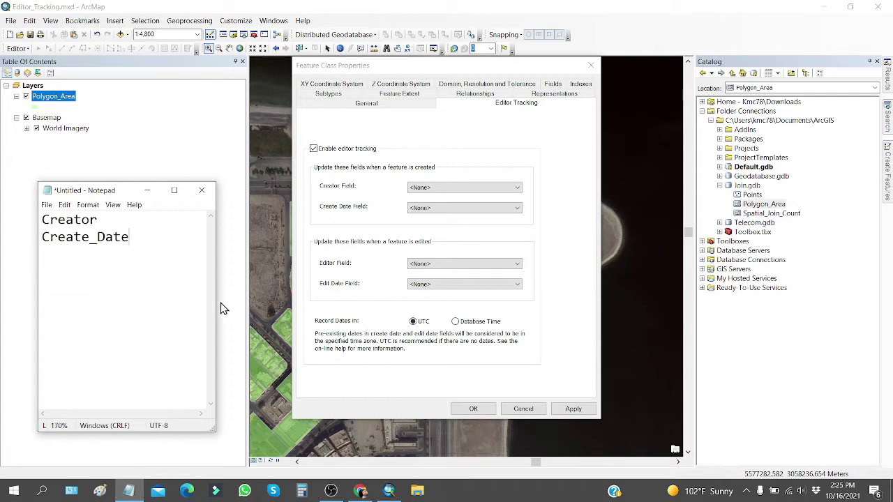
pyautogui.moveTo(215, 304); pyautogui.dragTo(245, 304)
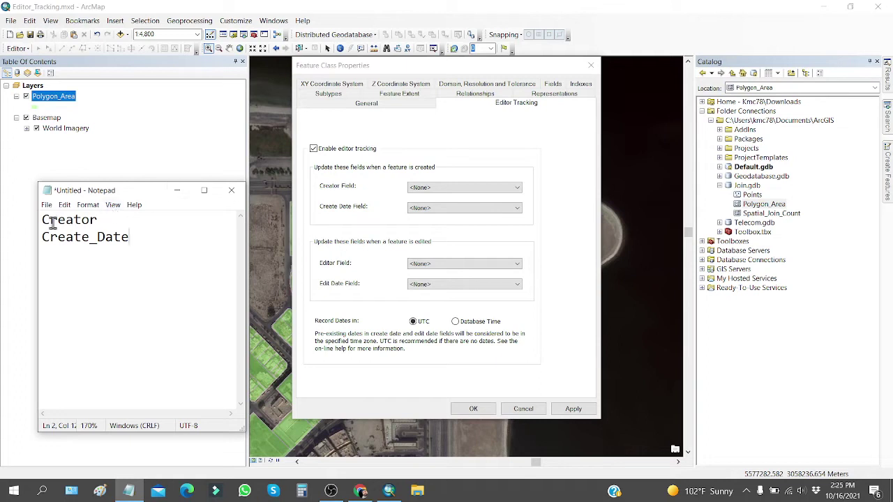
# Add the field names Editor and Edit_Date to the notes below a blank line.
pyautogui.moveTo(42, 220); pyautogui.dragTo(98, 221)
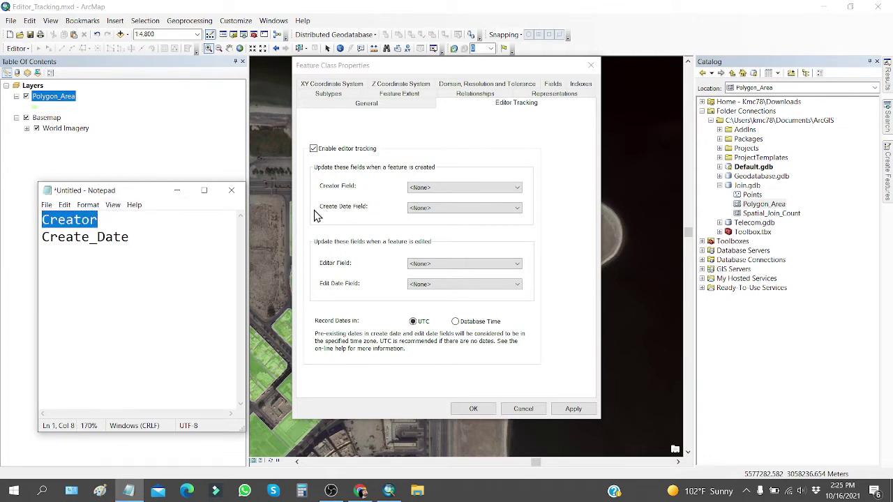
pyautogui.click(132, 239)
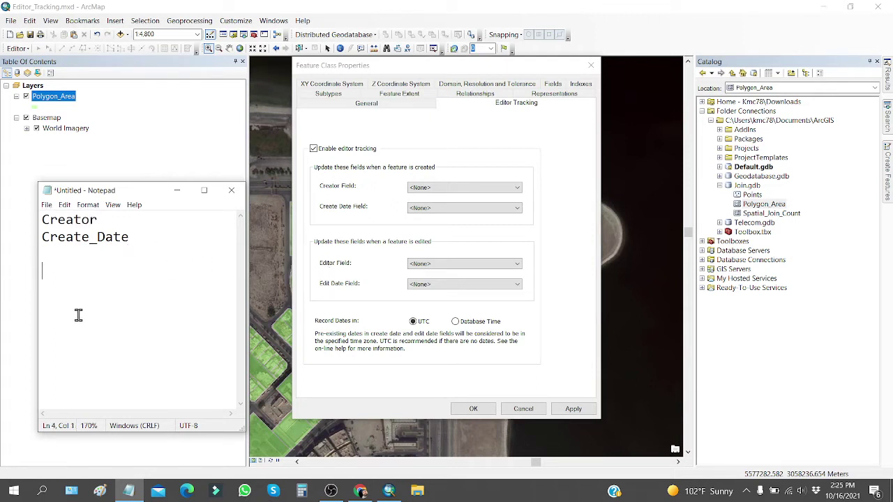
pyautogui.write('E')
pyautogui.write('ditor ')
pyautogui.write('Edit')
pyautogui.write('_Date')
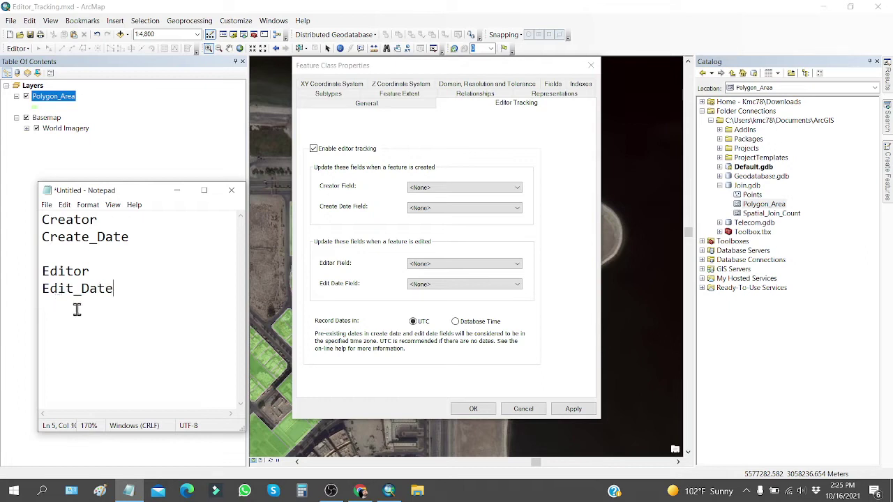
# Cancel the feature class properties of Polygon_Area and restore ArcMap to a smaller window to reveal the notes.
pyautogui.click(524, 409)
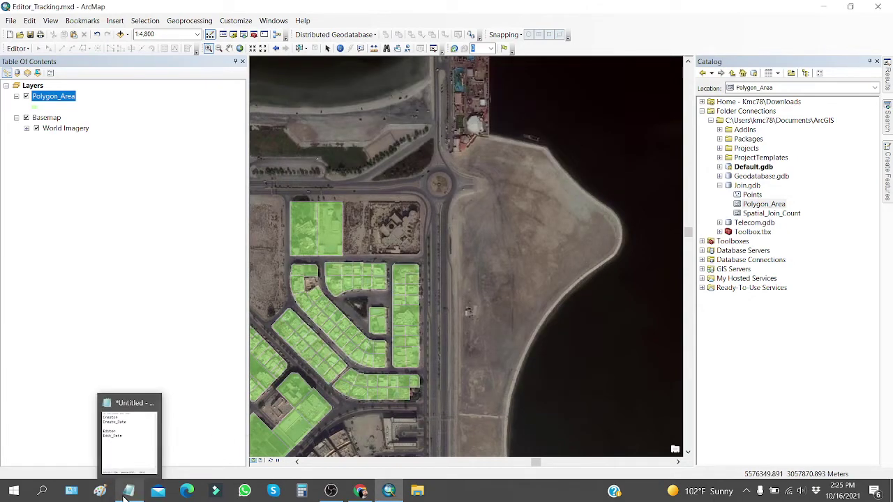
pyautogui.click(852, 9)
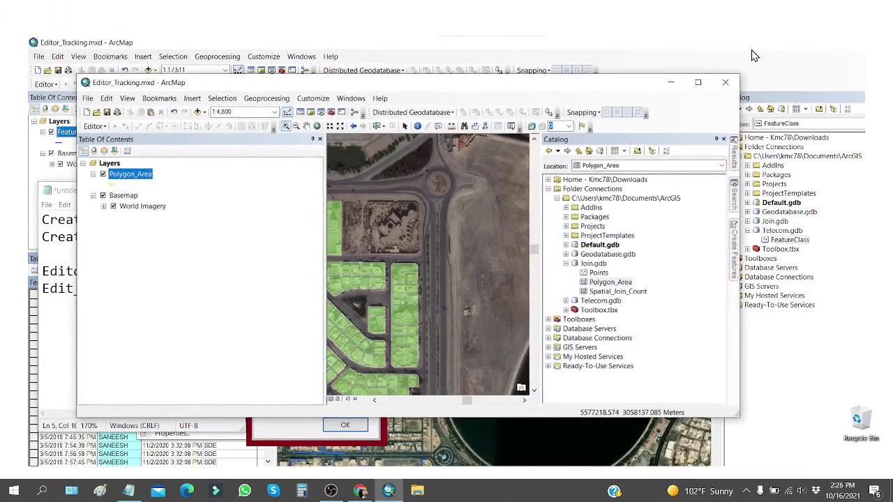
# Arrange the smaller ArcMap window and the Notepad notes side by side, enlarging ArcMap so both stay readable.
pyautogui.moveTo(430, 85); pyautogui.dragTo(575, 22)
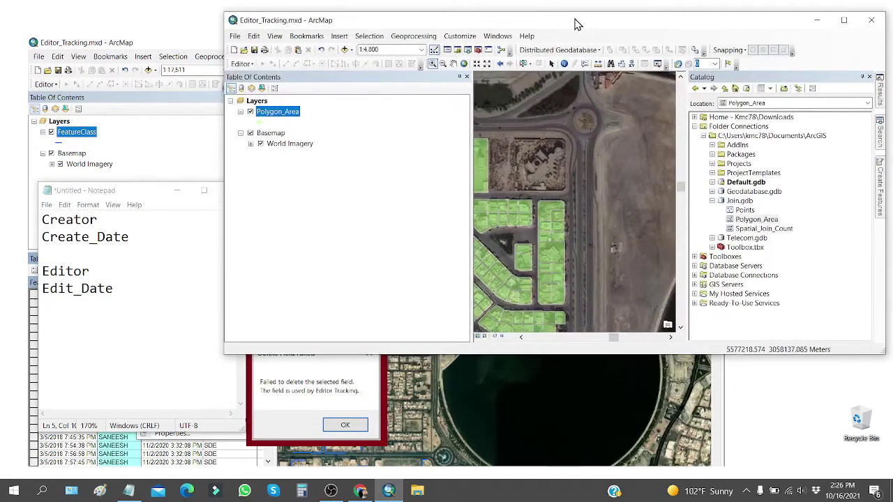
pyautogui.moveTo(226, 356); pyautogui.dragTo(241, 467)
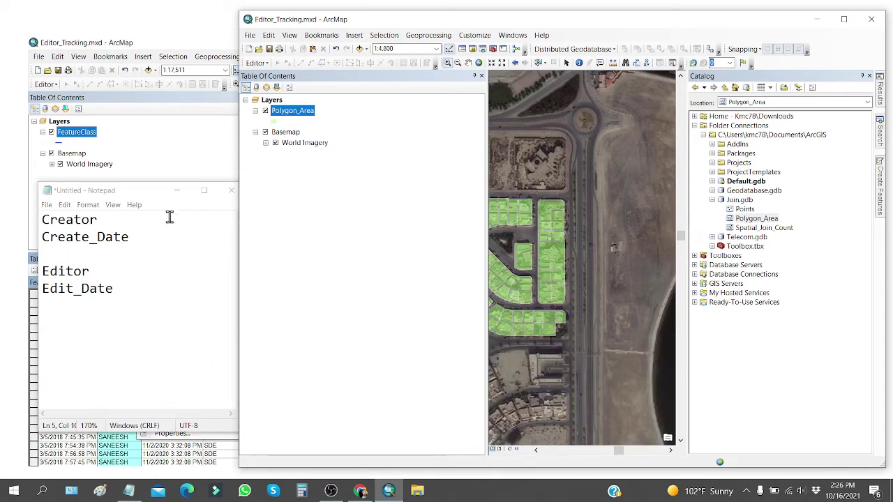
pyautogui.moveTo(151, 192); pyautogui.dragTo(136, 229)
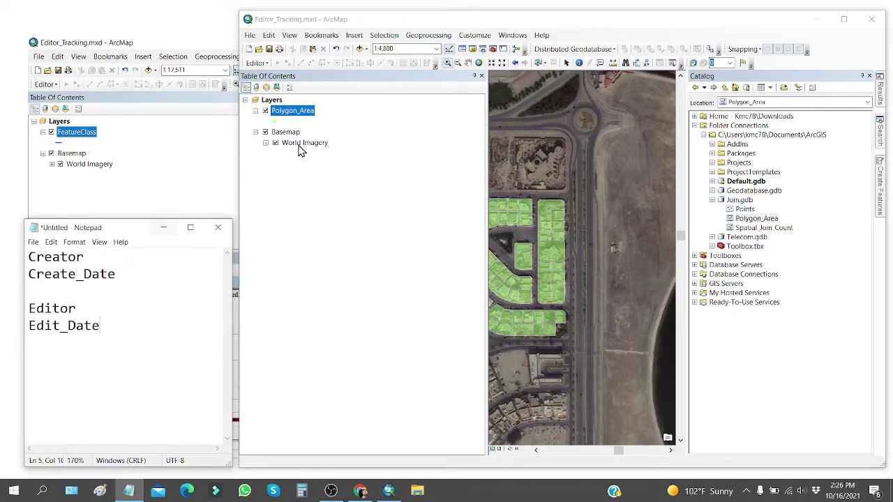
# Open the attribute table of the Polygon_Area layer and start adding a new field to it.
pyautogui.rightClick(300, 113)
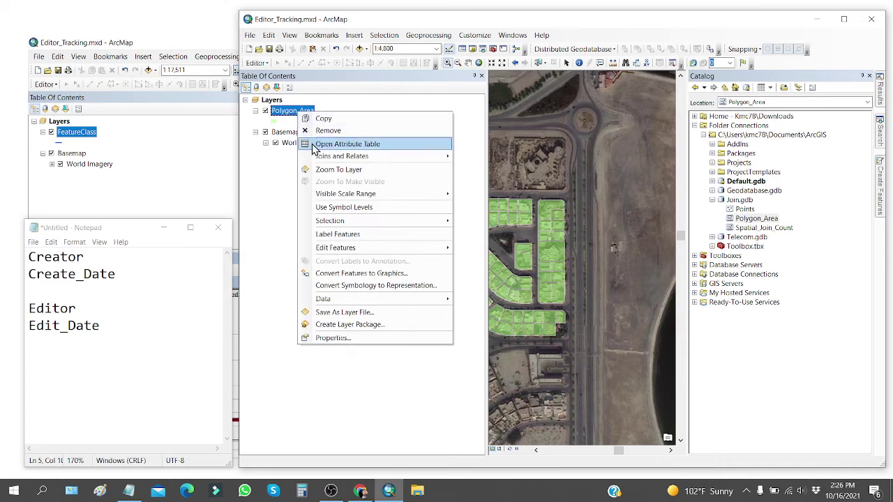
pyautogui.click(313, 145)
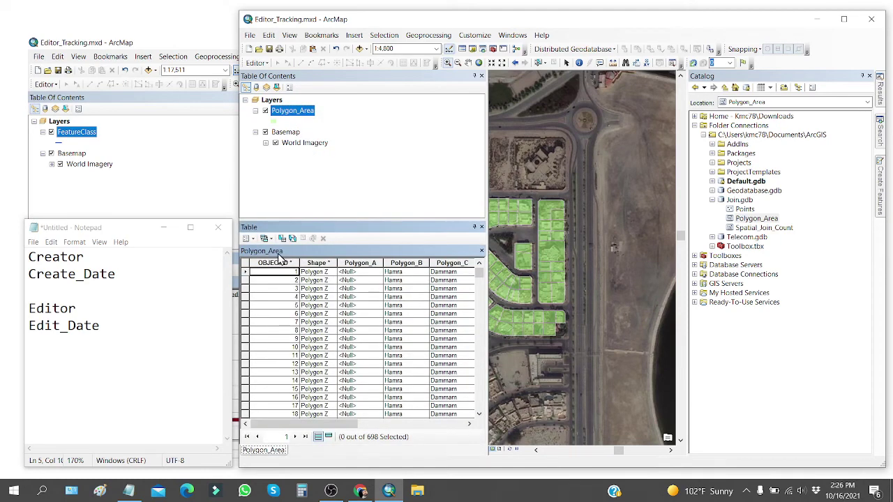
pyautogui.click(253, 239)
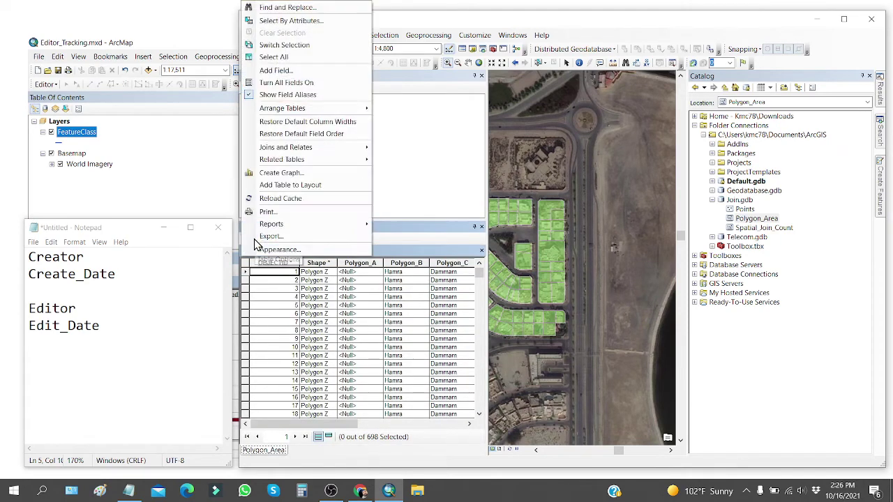
pyautogui.click(276, 70)
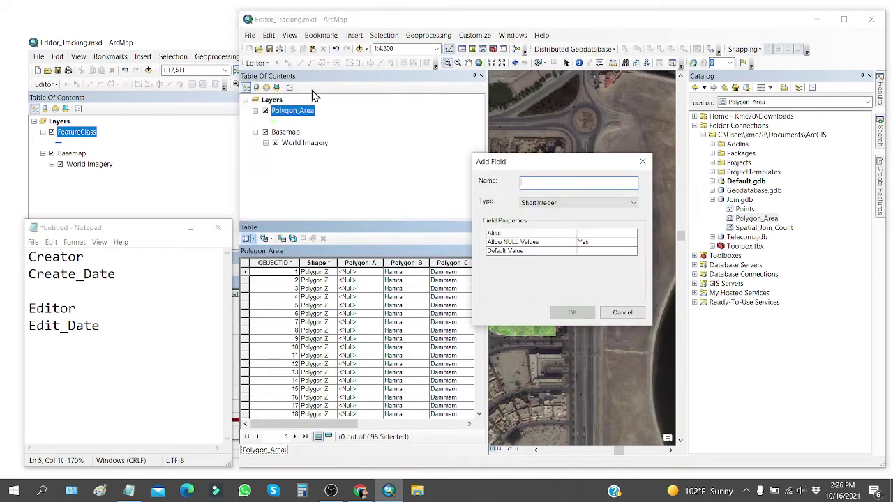
pyautogui.moveTo(537, 164); pyautogui.dragTo(422, 148)
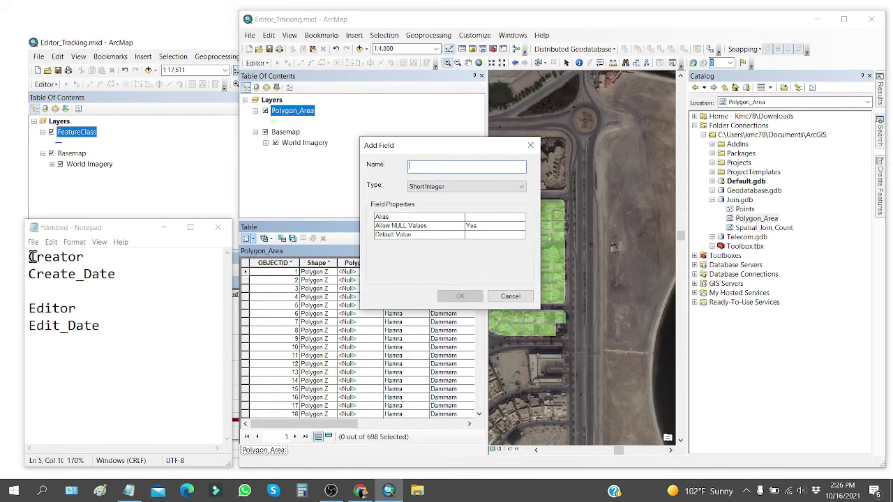
# Copy the name Creator from the notes and use it as the new field's name.
pyautogui.moveTo(33, 255); pyautogui.dragTo(87, 257)
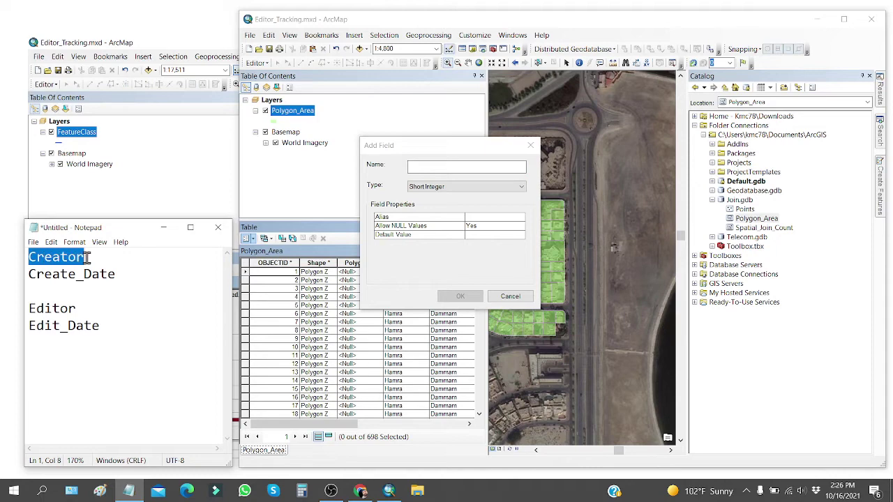
pyautogui.rightClick(63, 259)
pyautogui.click(84, 291)
pyautogui.click(420, 166)
pyautogui.rightClick(423, 173)
pyautogui.click(446, 210)
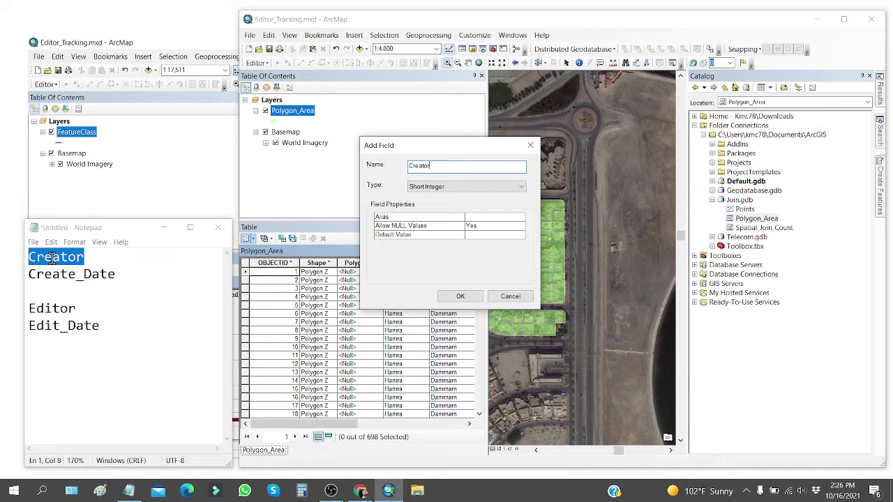
# Set the Creator field's type to Text and its alias to Creator, and add the field to the table.
pyautogui.click(455, 187)
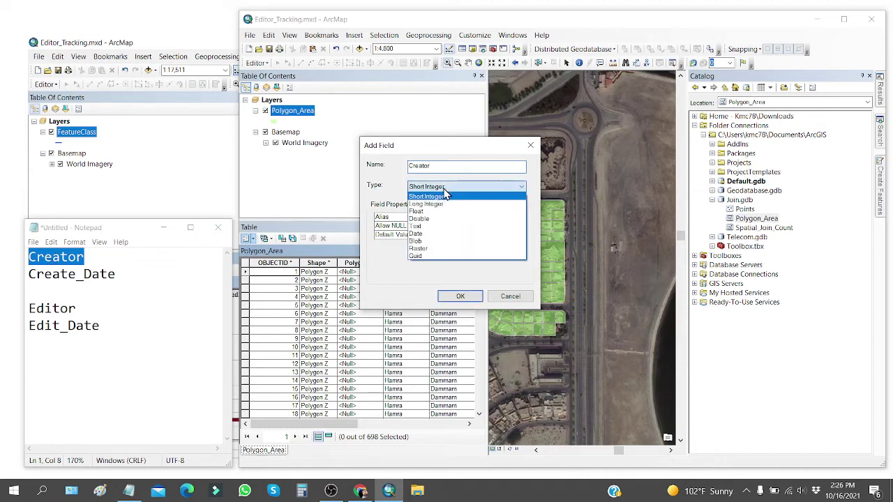
pyautogui.click(419, 228)
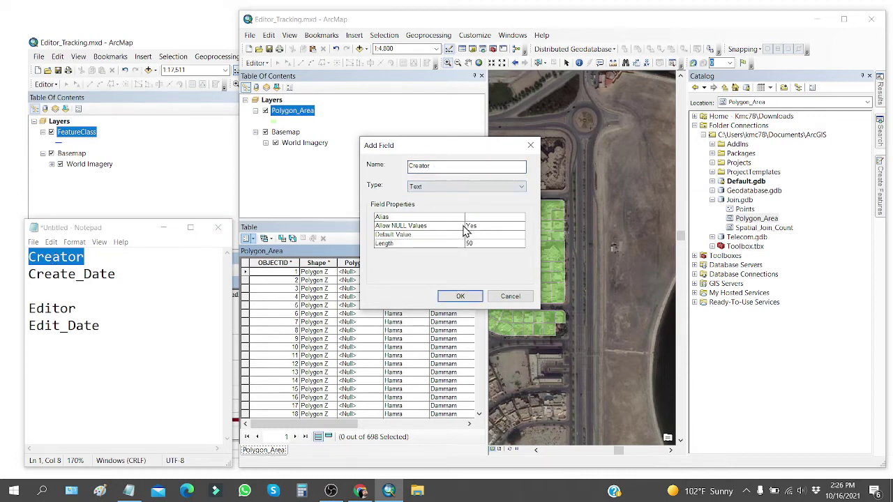
pyautogui.click(471, 218)
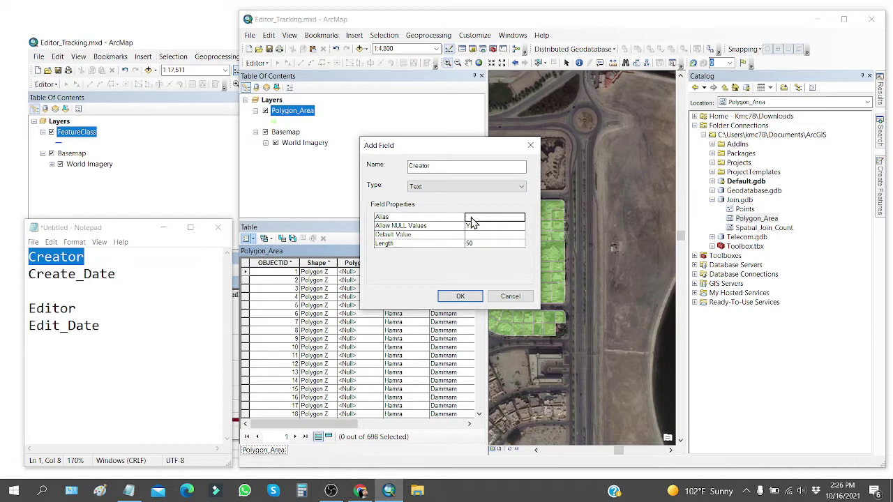
pyautogui.click(496, 226)
pyautogui.click(436, 166)
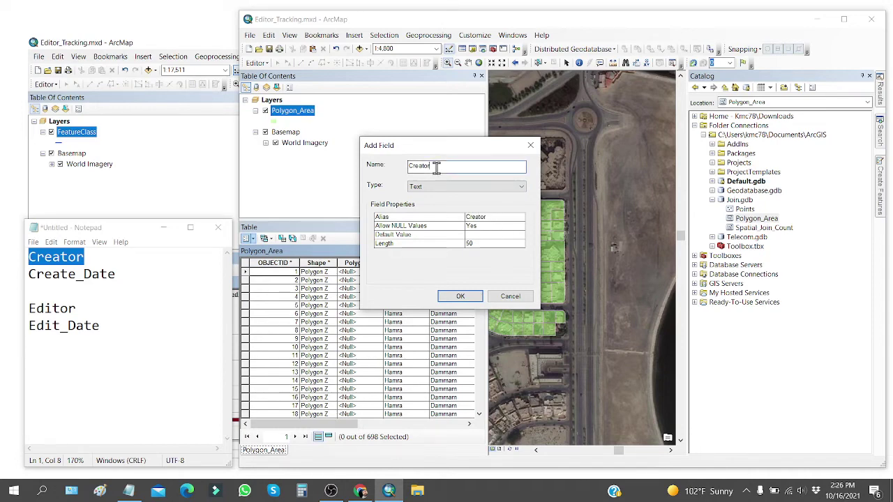
pyautogui.click(489, 218)
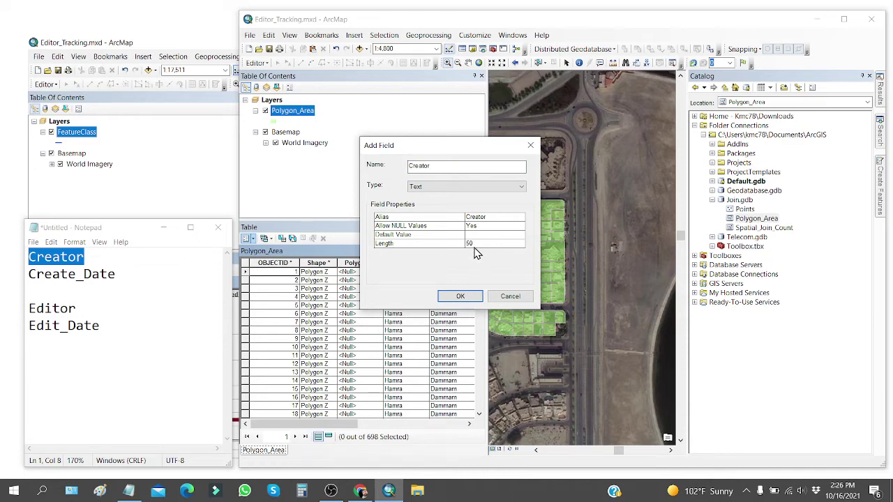
pyautogui.click(458, 297)
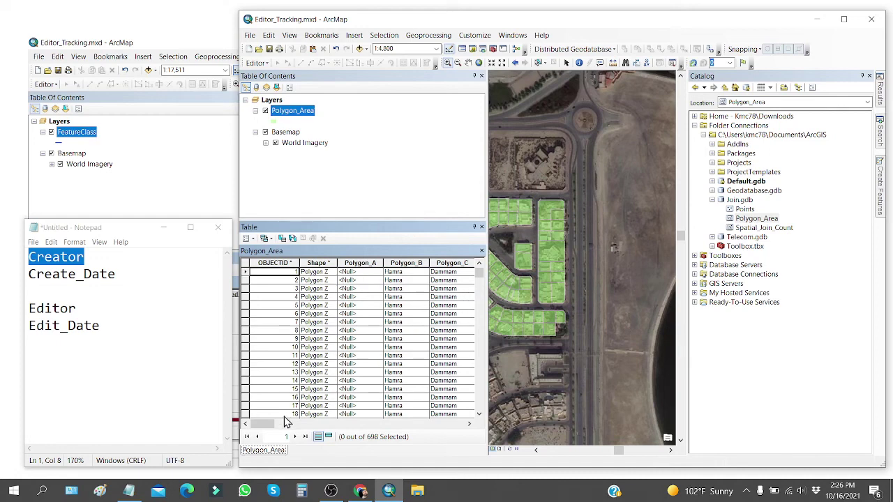
# Narrow the Creator column at the end of the Polygon_Area attribute table.
pyautogui.moveTo(266, 424); pyautogui.dragTo(450, 424)
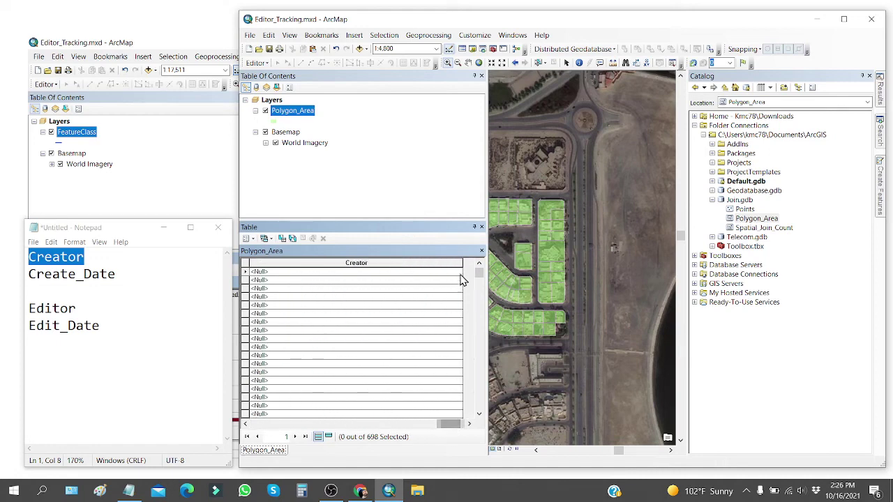
pyautogui.moveTo(462, 265); pyautogui.dragTo(356, 265)
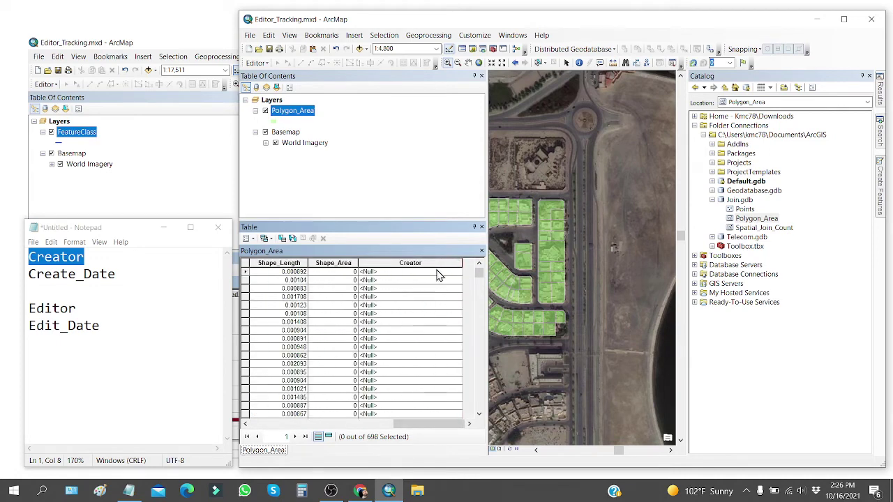
pyautogui.moveTo(462, 263); pyautogui.dragTo(425, 264)
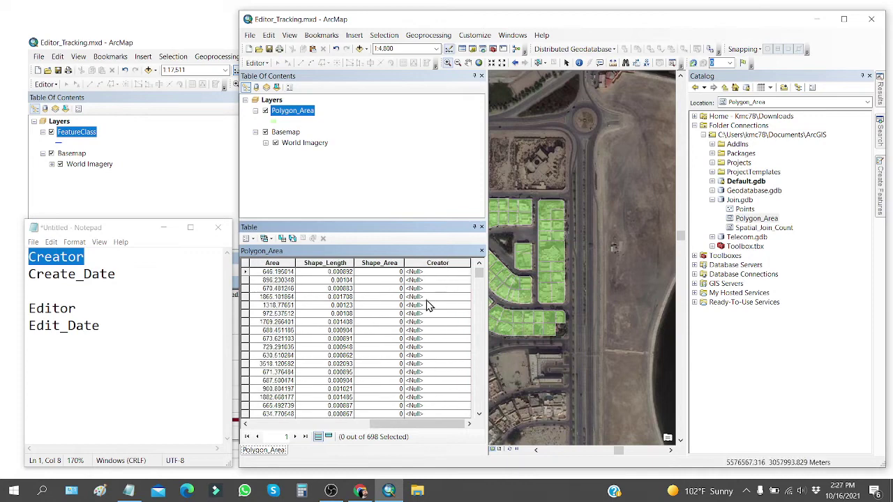
# Start another new field in the Polygon_Area table and name it Create_Date, copied from the notes.
pyautogui.moveTo(72, 275); pyautogui.dragTo(115, 274)
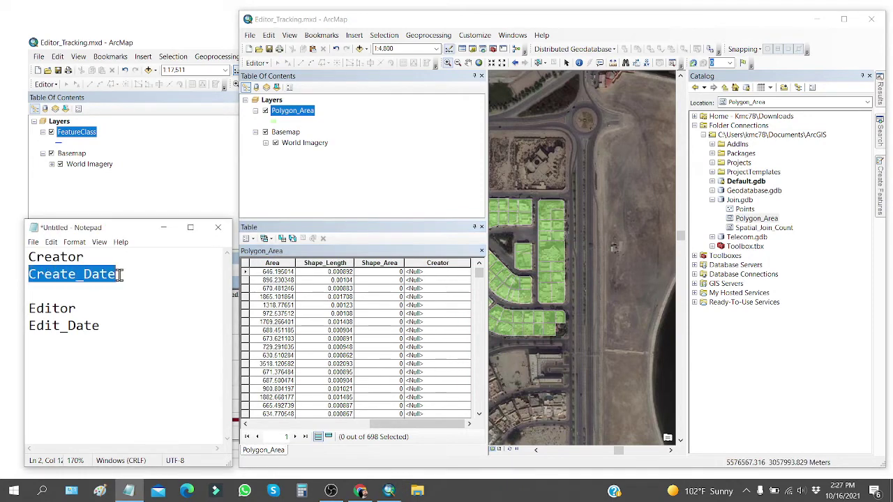
pyautogui.rightClick(96, 277)
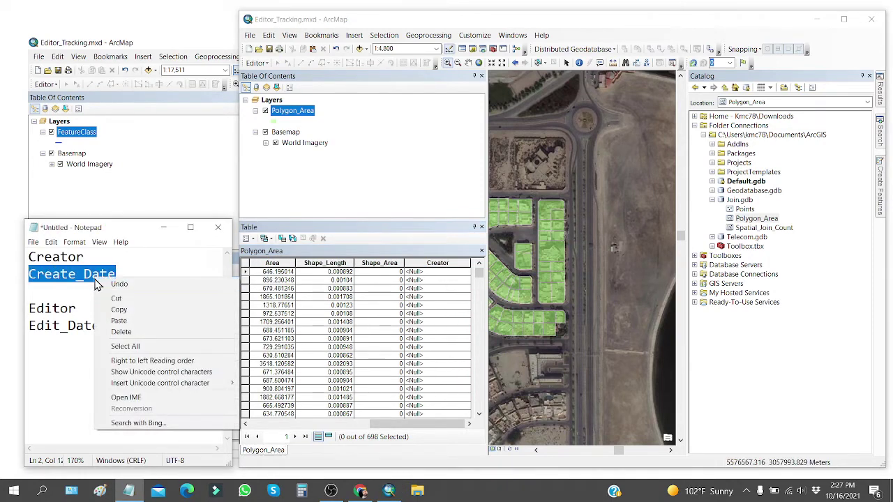
pyautogui.click(115, 310)
pyautogui.click(249, 239)
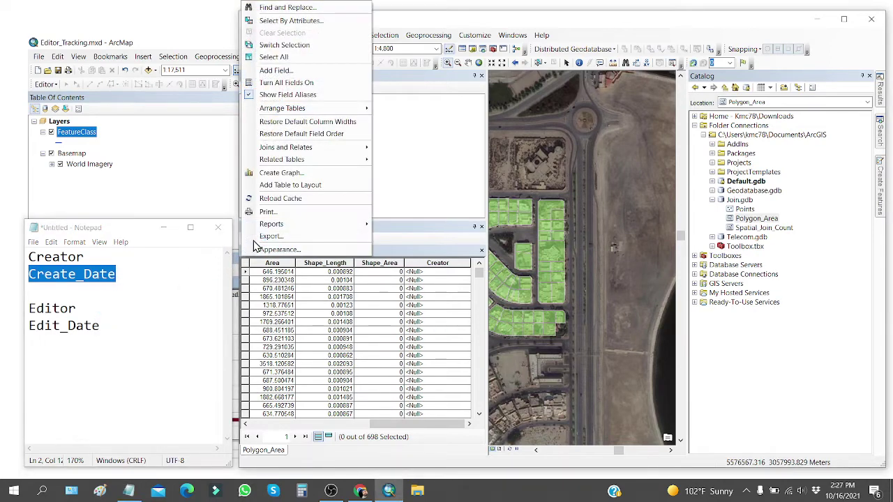
pyautogui.click(268, 71)
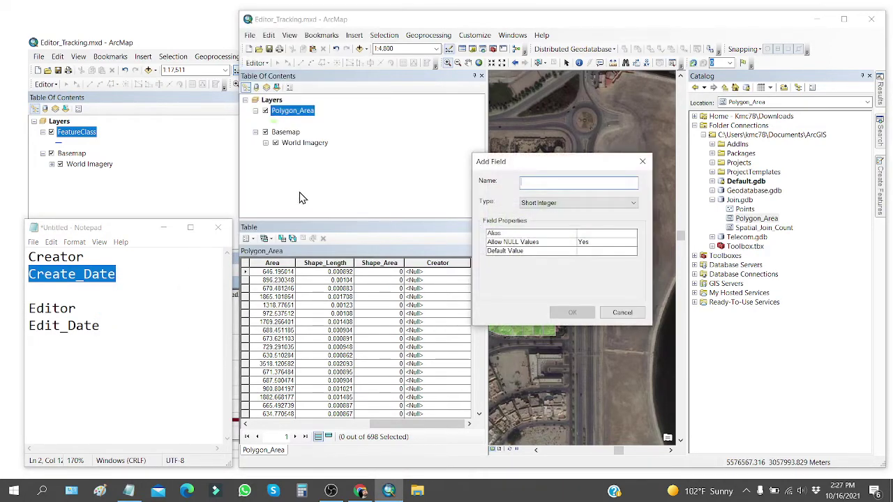
pyautogui.rightClick(532, 182)
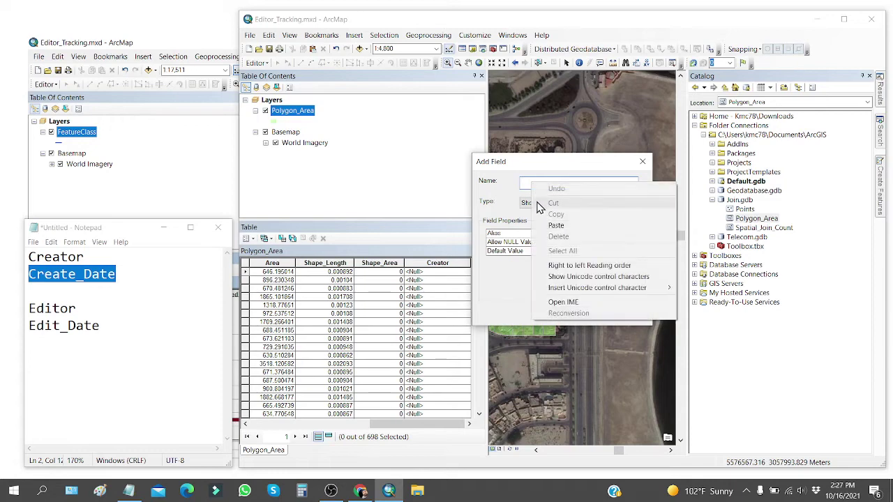
pyautogui.click(552, 227)
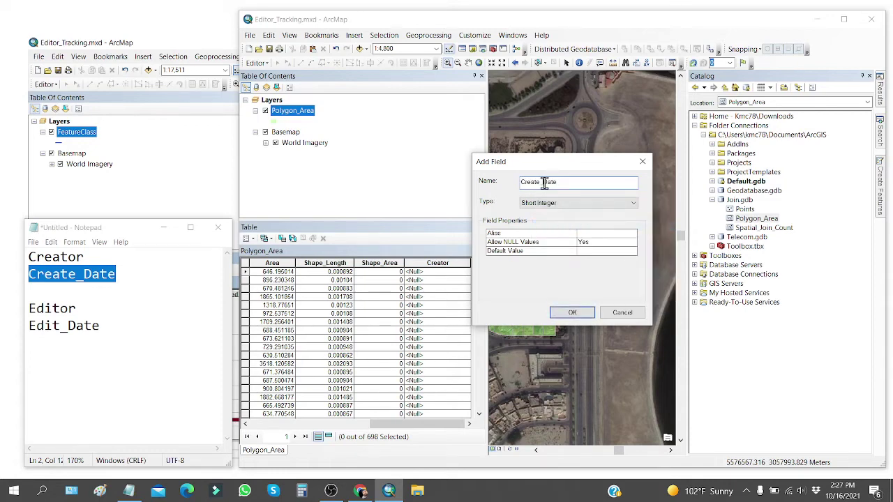
# Set the Create_Date field's type to Date and its alias to Create_Date, and add the field.
pyautogui.moveTo(544, 182); pyautogui.dragTo(564, 183)
pyautogui.click(558, 203)
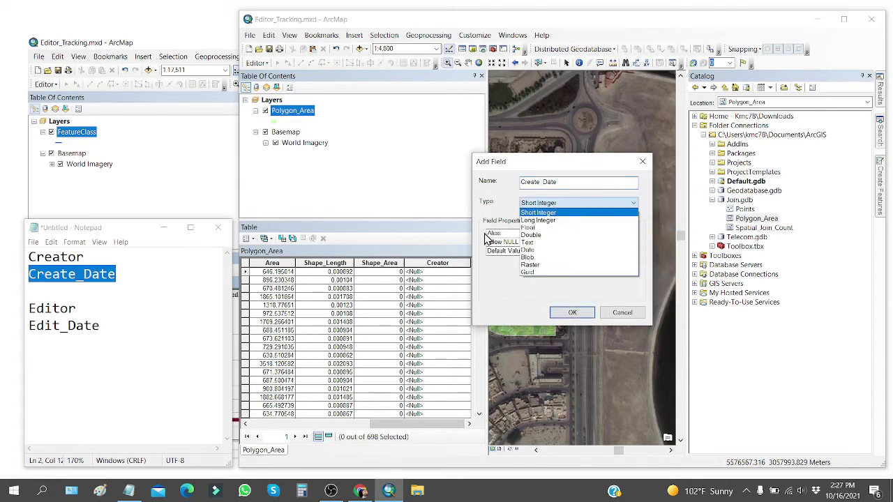
pyautogui.click(528, 250)
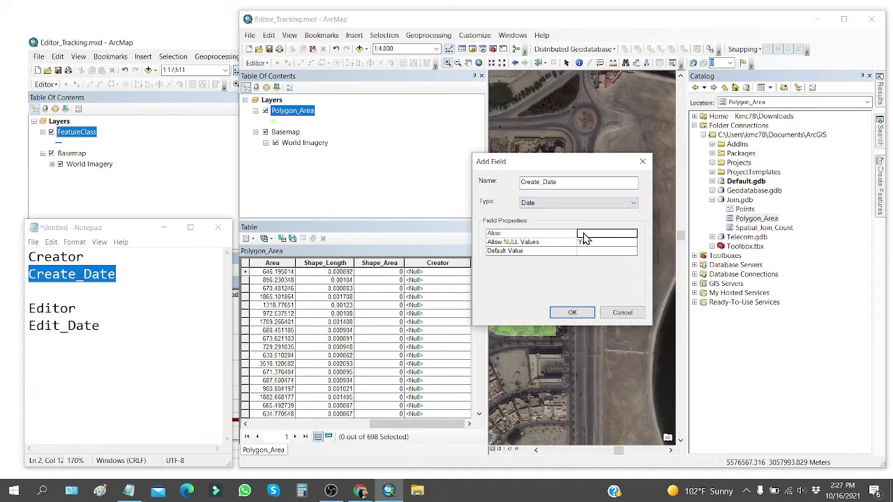
pyautogui.hotkey('ctrl', 'v')
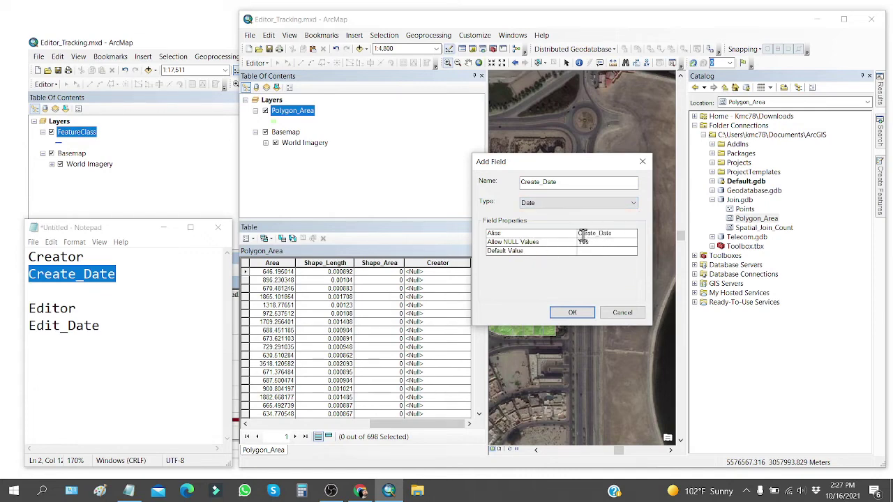
pyautogui.click(569, 311)
# Narrow the Creator and Create_Date columns at the end of the attribute table.
pyautogui.moveTo(402, 424); pyautogui.dragTo(462, 424)
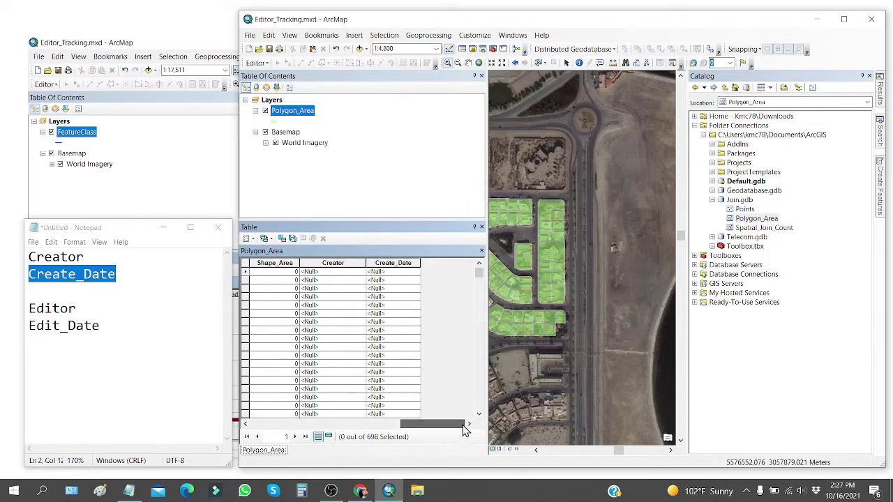
pyautogui.moveTo(364, 265); pyautogui.dragTo(349, 265)
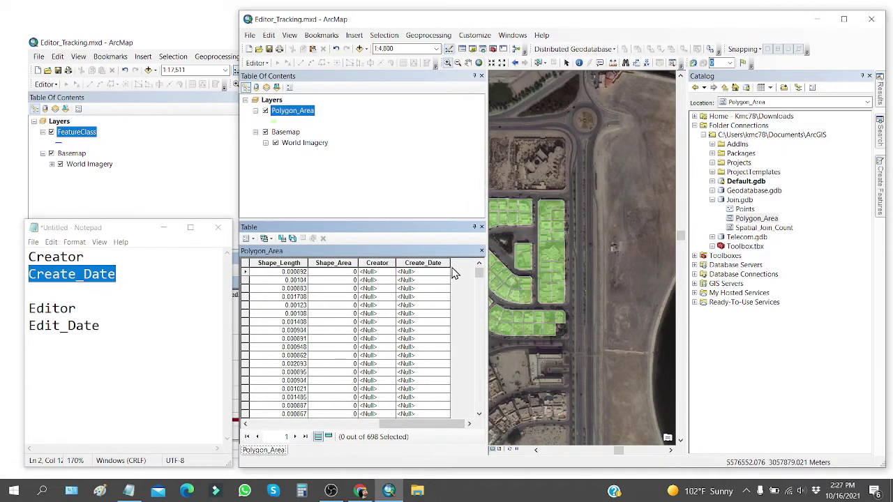
pyautogui.moveTo(448, 263); pyautogui.dragTo(436, 262)
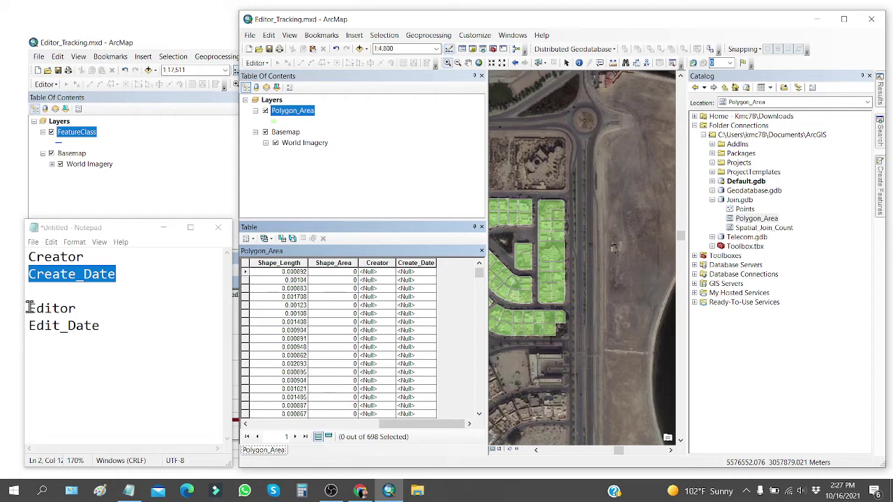
# Start another new field in the Polygon_Area table and name it Editor, copied from the notes.
pyautogui.moveTo(29, 308); pyautogui.dragTo(79, 309)
pyautogui.rightClick(51, 308)
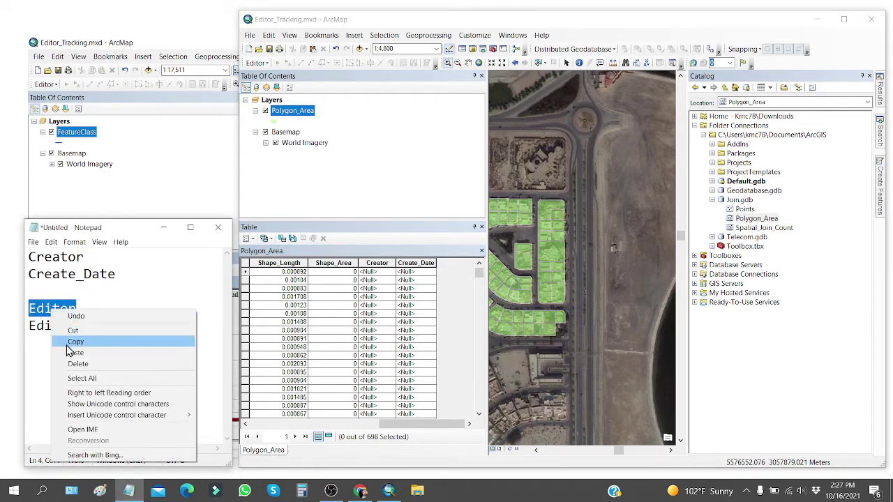
pyautogui.click(89, 338)
pyautogui.click(250, 239)
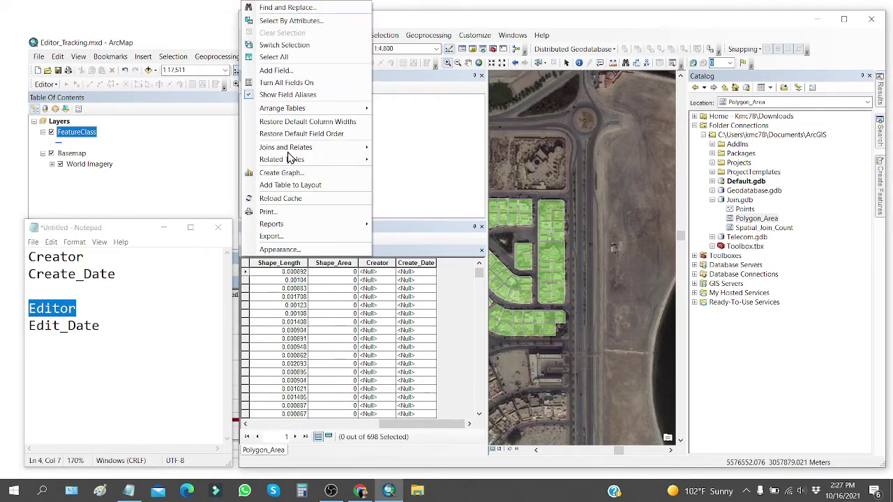
pyautogui.click(282, 70)
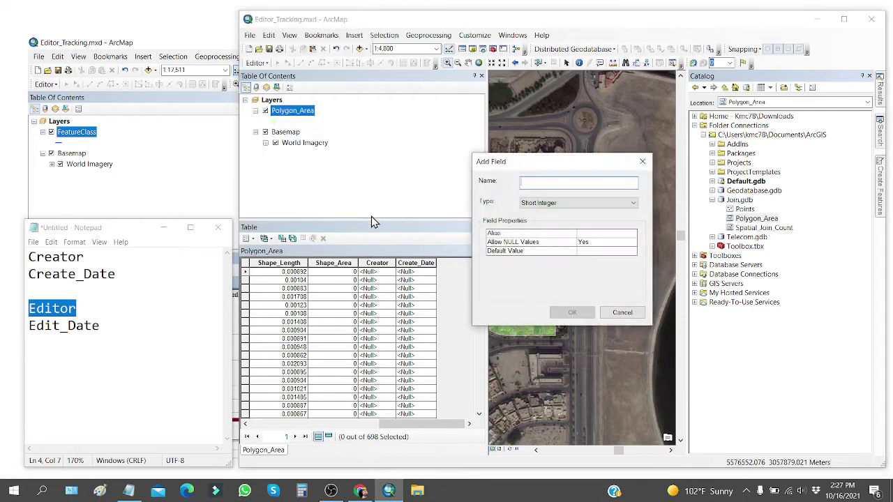
pyautogui.rightClick(537, 181)
pyautogui.click(553, 227)
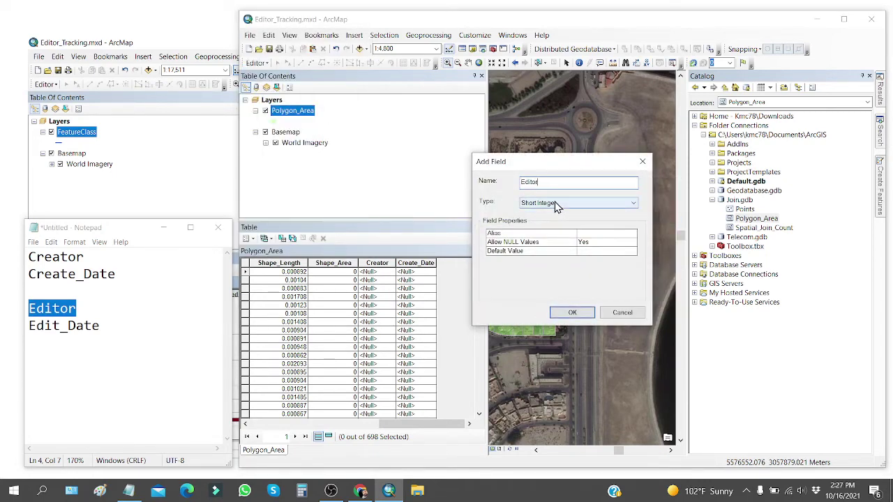
# Set the Editor field's type to Text and its alias to Editor, and add the field.
pyautogui.click(556, 202)
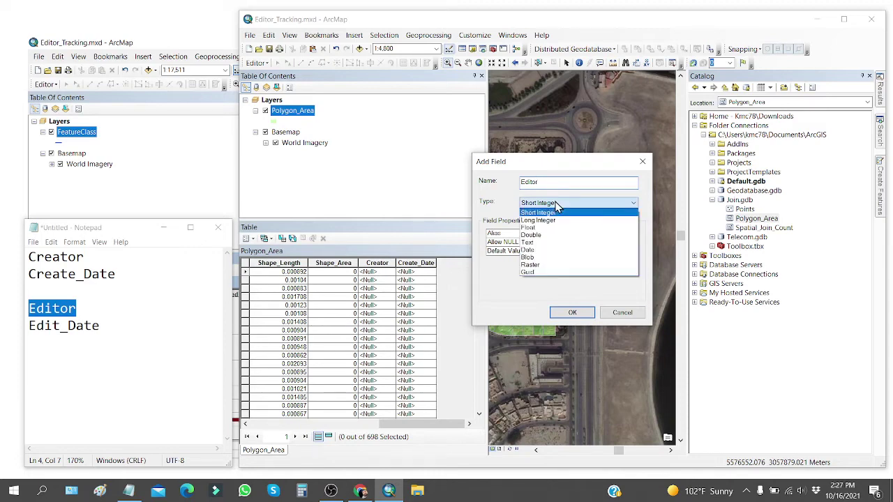
pyautogui.click(596, 240)
pyautogui.click(597, 233)
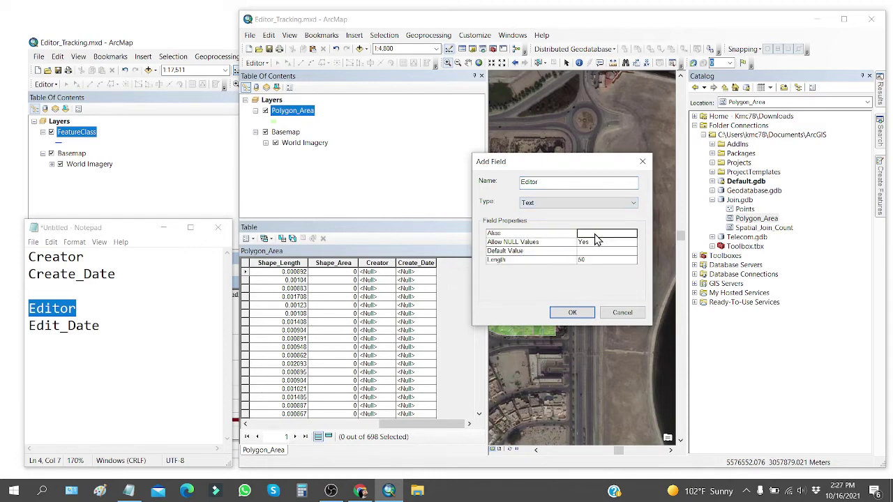
pyautogui.hotkey('ctrl', 'v')
pyautogui.click(567, 314)
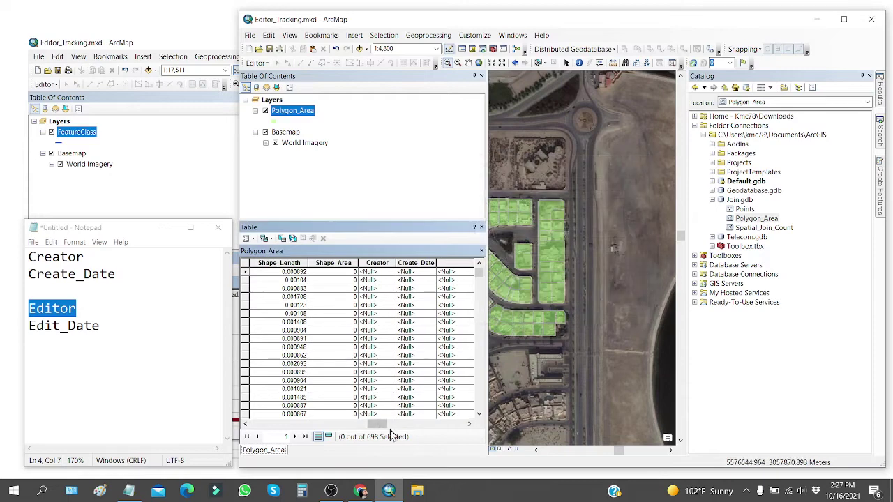
# Narrow the Editor column at the end of the Polygon_Area attribute table.
pyautogui.moveTo(382, 423); pyautogui.dragTo(454, 423)
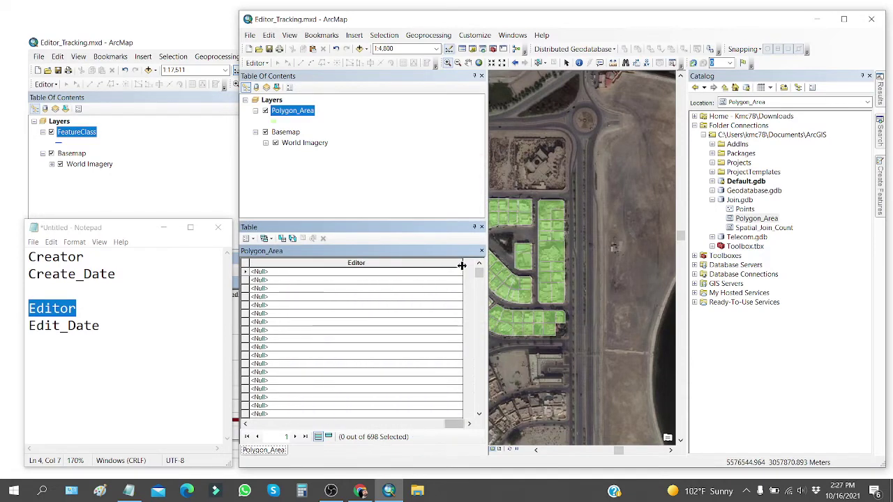
pyautogui.moveTo(463, 263); pyautogui.dragTo(354, 265)
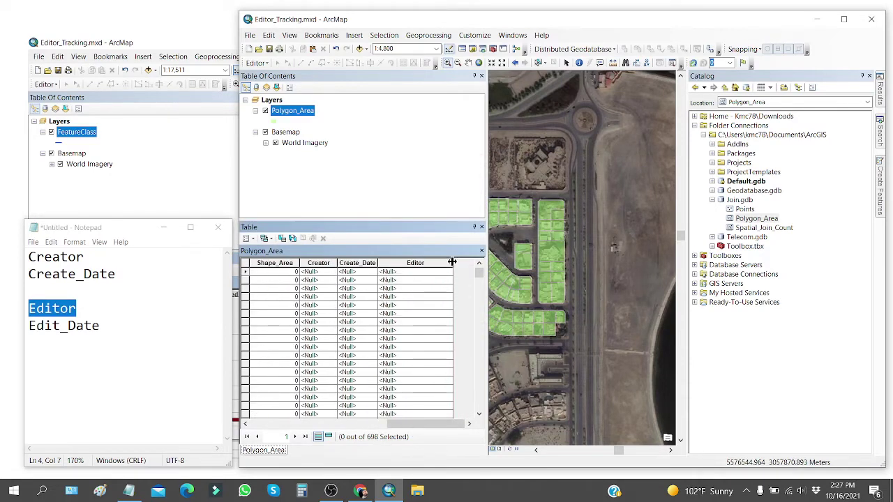
pyautogui.moveTo(453, 263); pyautogui.dragTo(425, 263)
# Start a fourth new field in the Polygon_Area table and name it Edit_Date, copied from the notes.
pyautogui.moveTo(32, 329); pyautogui.dragTo(99, 327)
pyautogui.rightClick(80, 328)
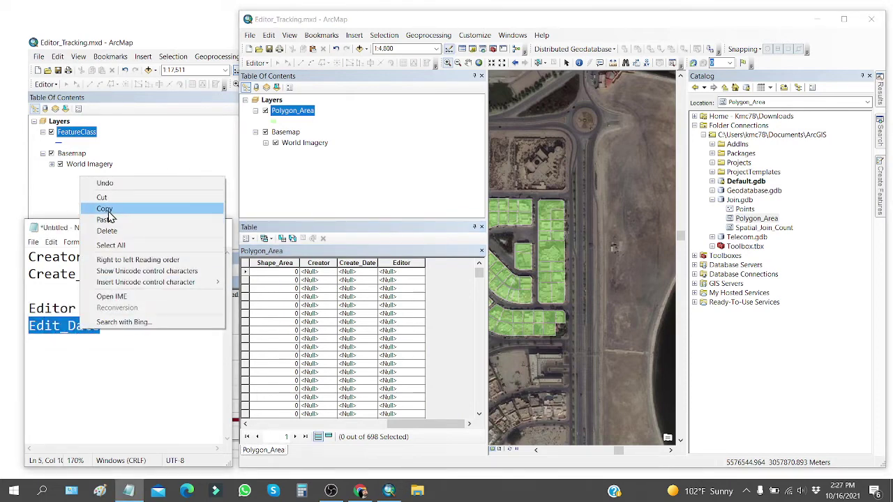
pyautogui.click(105, 209)
pyautogui.click(257, 240)
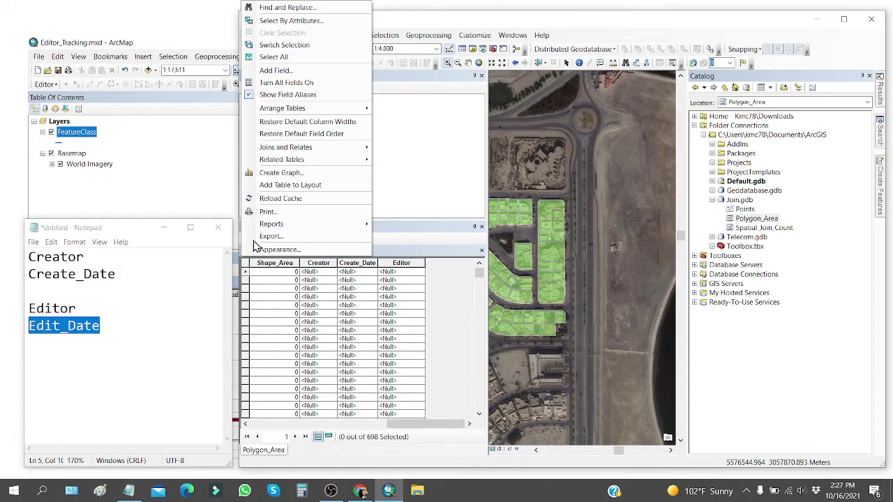
pyautogui.click(272, 71)
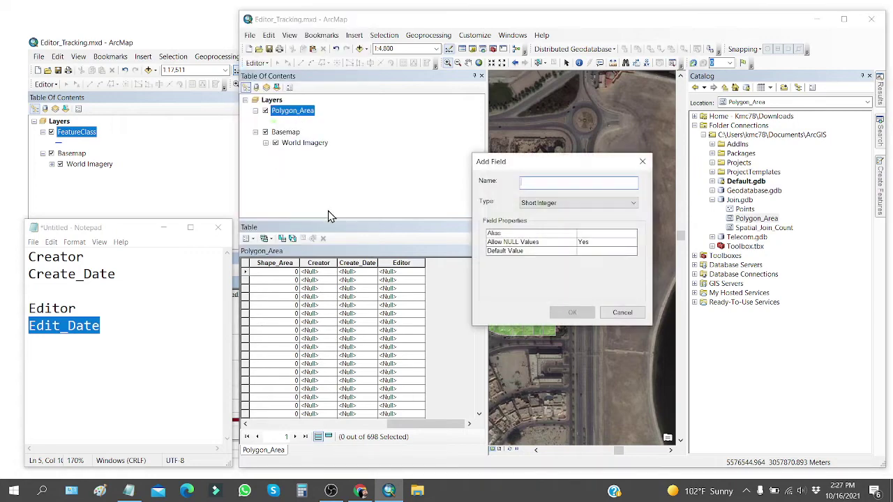
pyautogui.rightClick(529, 183)
pyautogui.click(556, 225)
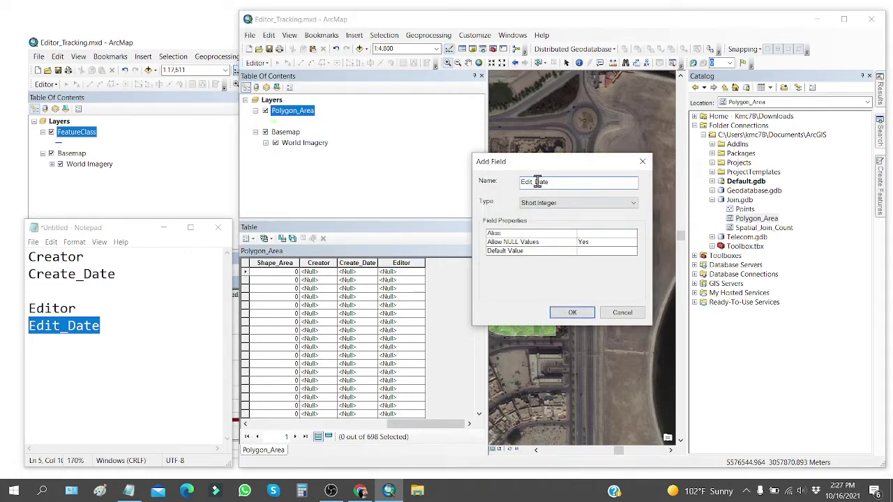
pyautogui.moveTo(537, 182); pyautogui.dragTo(572, 182)
# Set the Edit_Date field's type to Date and its alias to Edit_Date, and add the field.
pyautogui.click(546, 203)
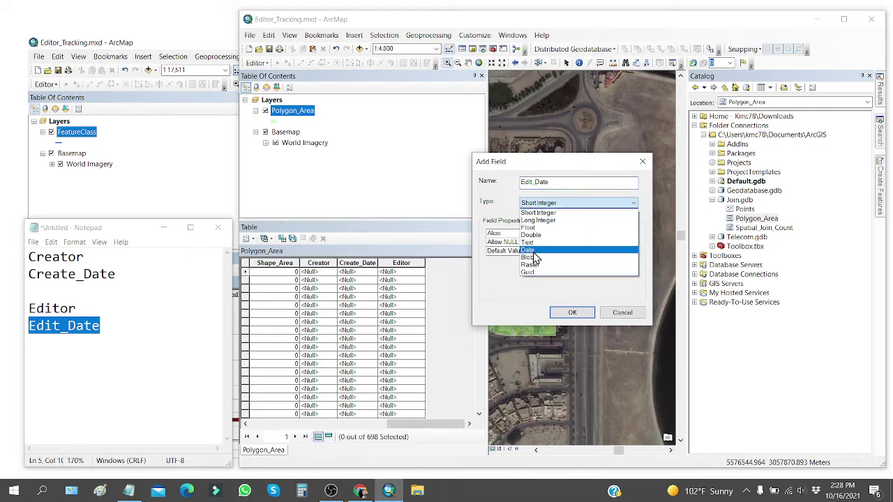
pyautogui.click(535, 254)
pyautogui.click(593, 234)
pyautogui.hotkey('ctrl', 'v')
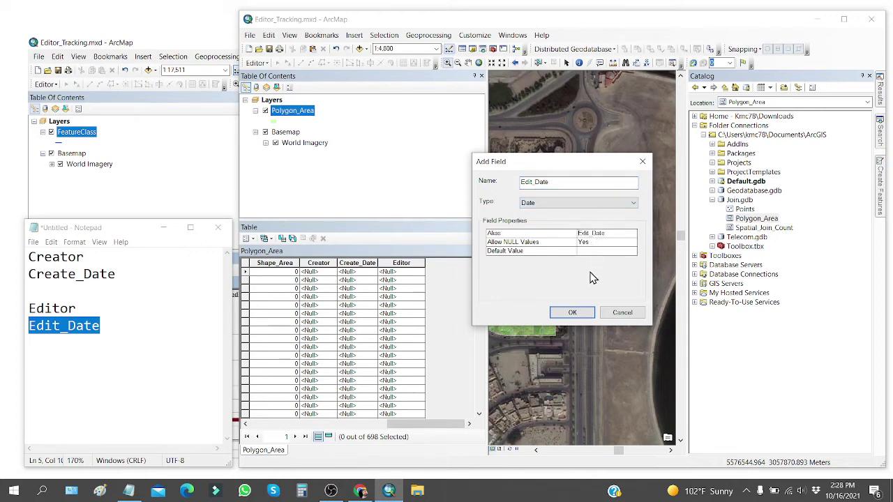
pyautogui.click(573, 314)
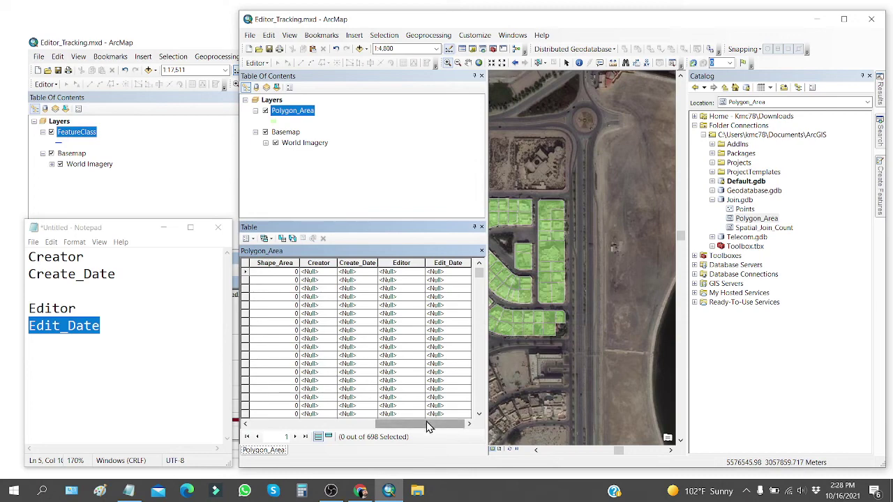
# Check the Creator, Create_Date, Editor and Edit_Date columns one by one and close the attribute table.
pyautogui.click(320, 262)
pyautogui.click(355, 262)
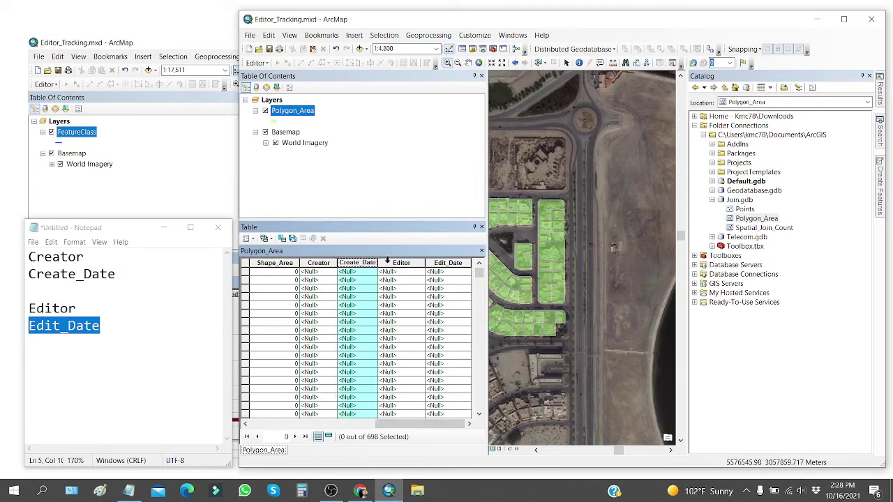
pyautogui.click(392, 263)
pyautogui.click(444, 262)
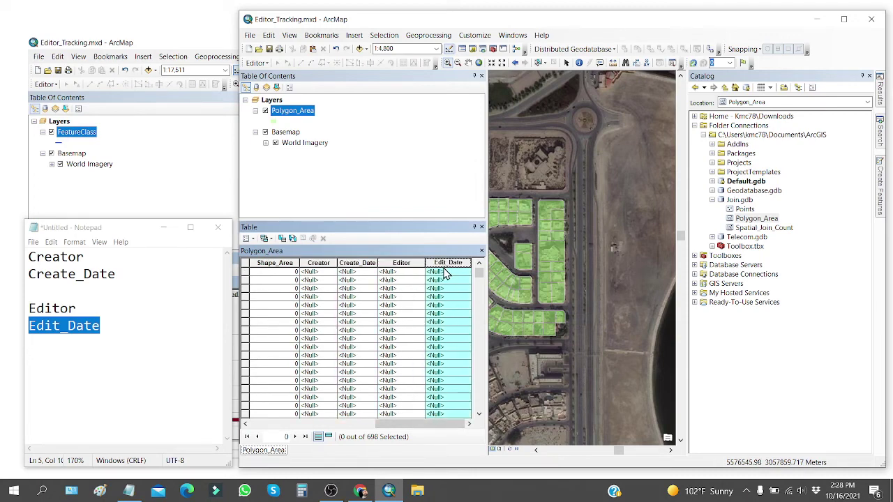
pyautogui.click(481, 228)
# Refresh the Join.gdb geodatabase in the Catalog.
pyautogui.click(729, 221)
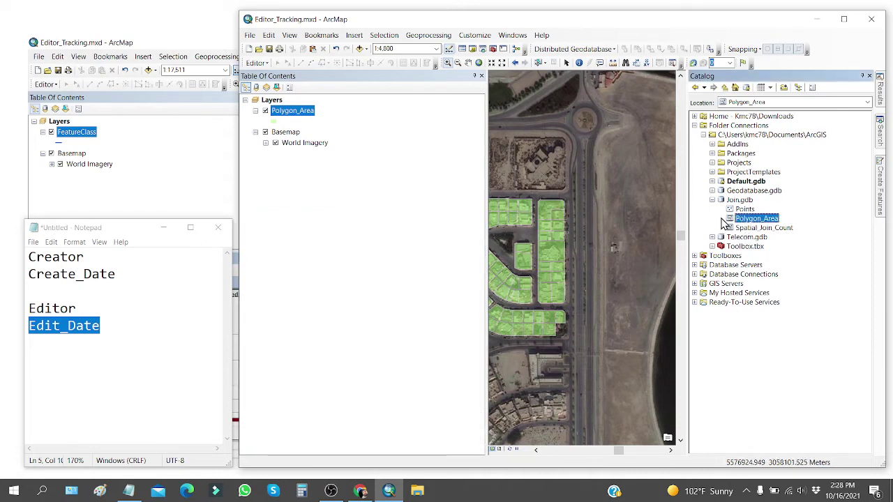
pyautogui.rightClick(737, 201)
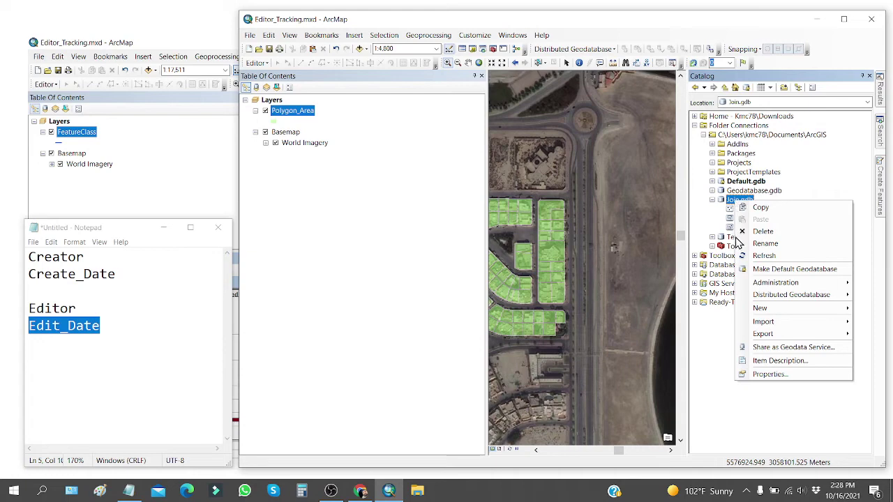
pyautogui.click(744, 256)
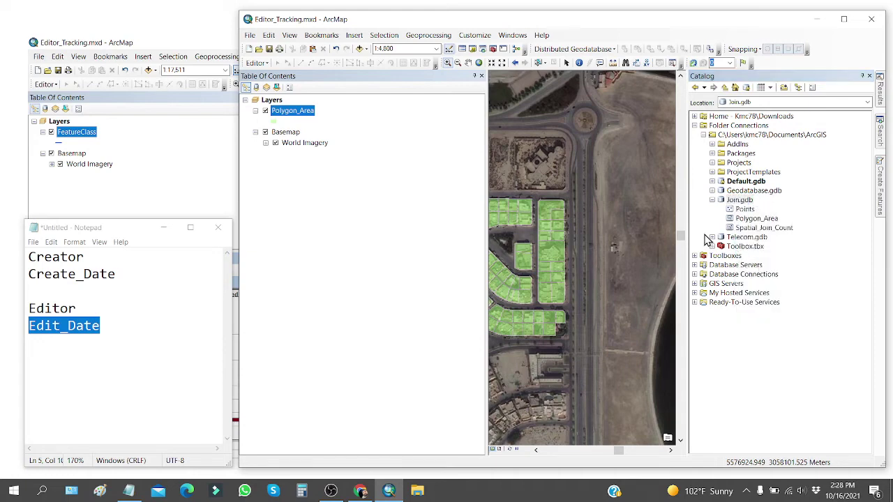
# Open the feature class properties of Polygon_Area in Join.gdb, look through the general, coordinate system and extent settings, and show the Editor Tracking settings.
pyautogui.rightClick(751, 222)
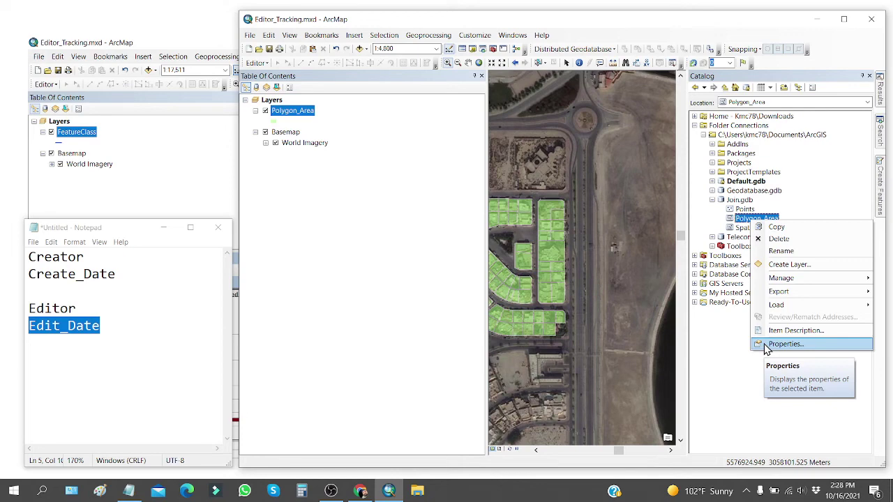
pyautogui.click(767, 345)
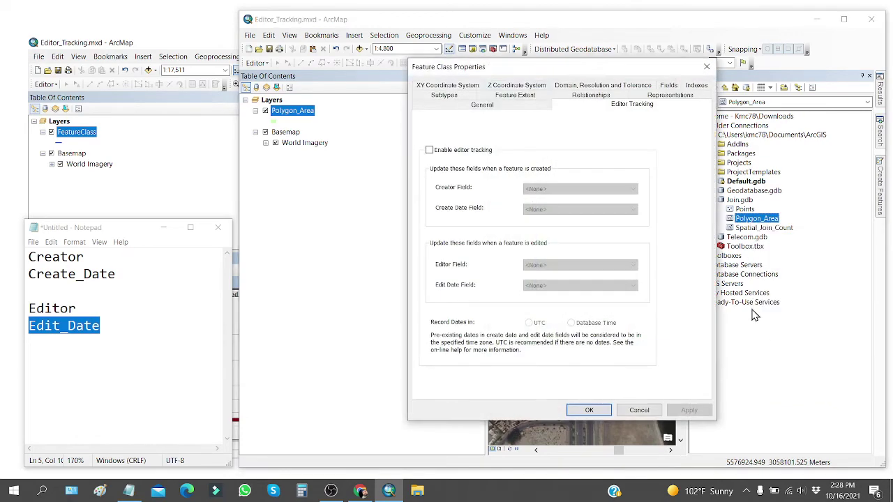
pyautogui.moveTo(525, 70); pyautogui.dragTo(466, 78)
pyautogui.click(426, 116)
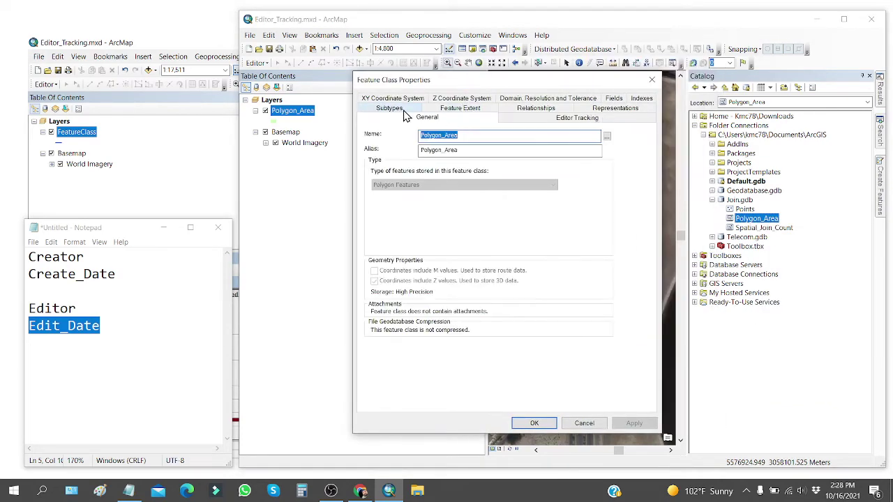
pyautogui.click(405, 106)
pyautogui.click(403, 100)
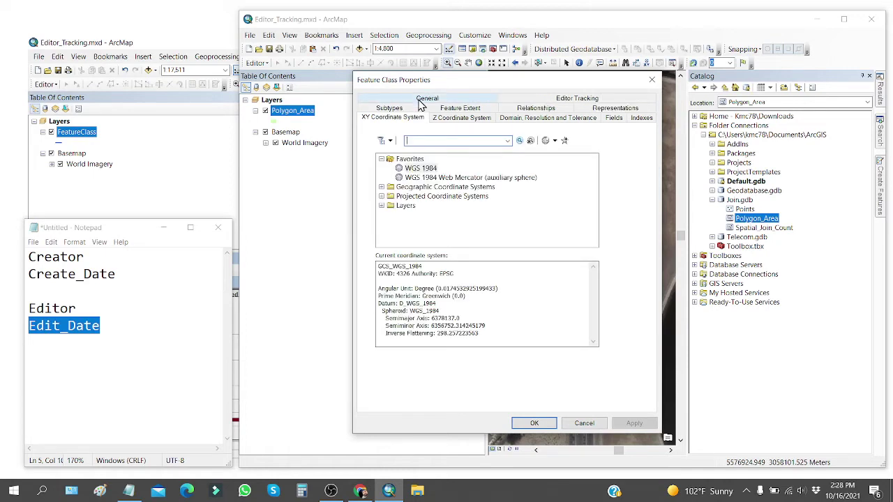
pyautogui.click(477, 110)
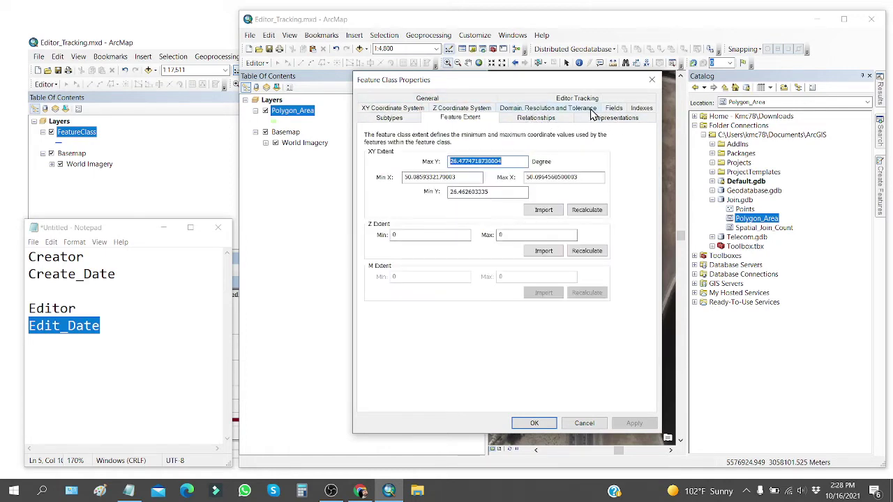
pyautogui.click(539, 99)
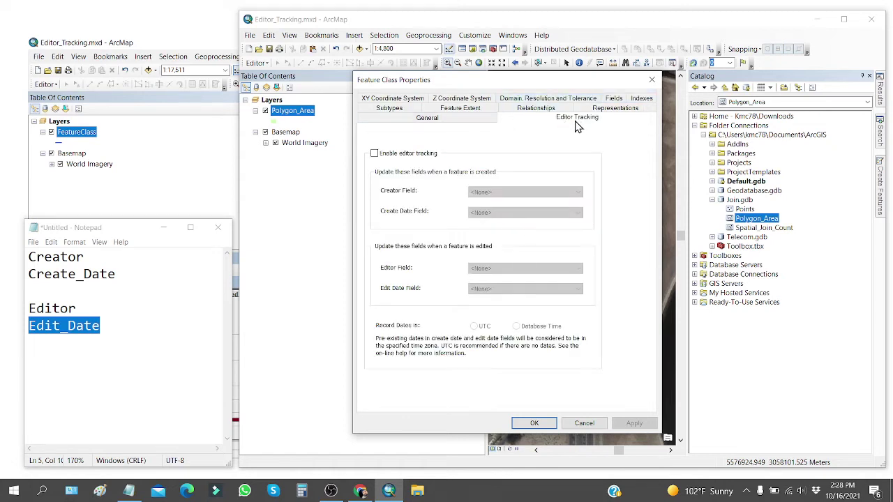
# Enable editor tracking on Polygon_Area with Creator as the creator field and Create_Date as the create date field.
pyautogui.click(375, 155)
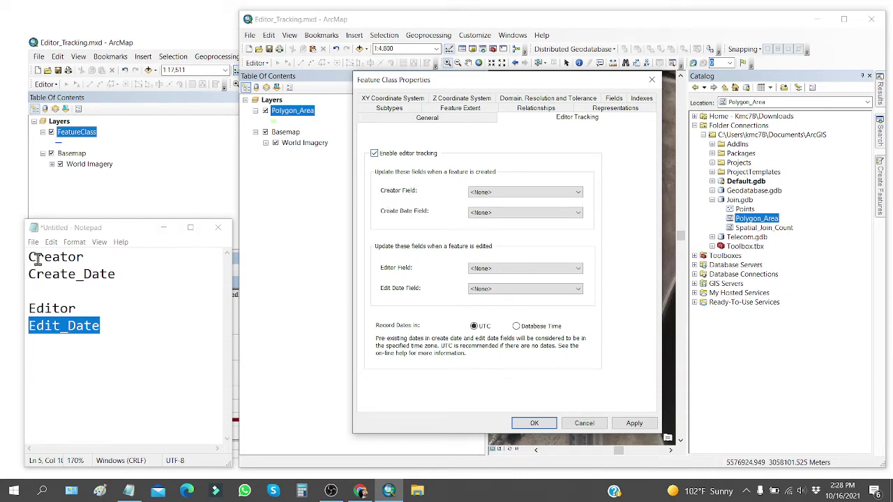
pyautogui.moveTo(30, 257); pyautogui.dragTo(85, 257)
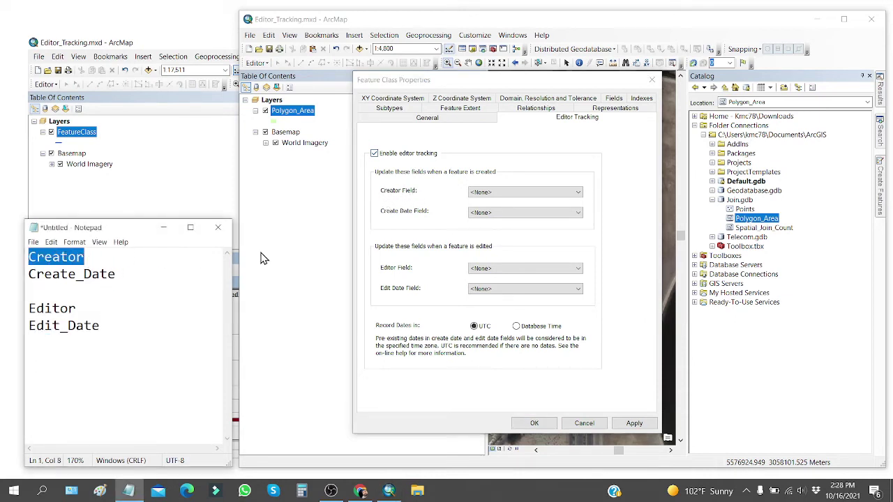
pyautogui.click(499, 193)
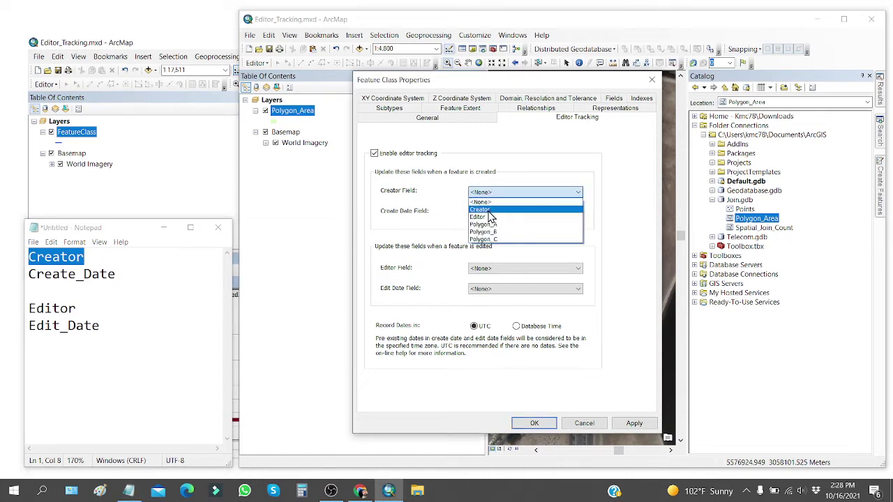
pyautogui.click(489, 211)
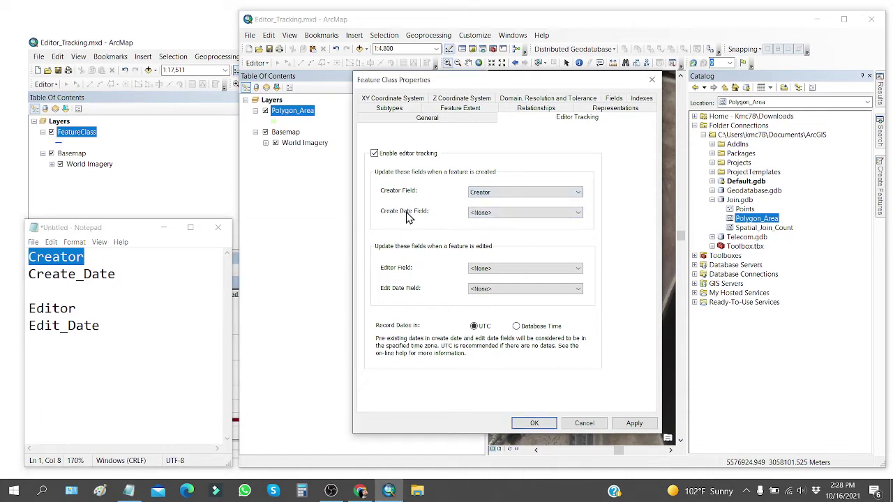
pyautogui.moveTo(29, 274); pyautogui.dragTo(118, 275)
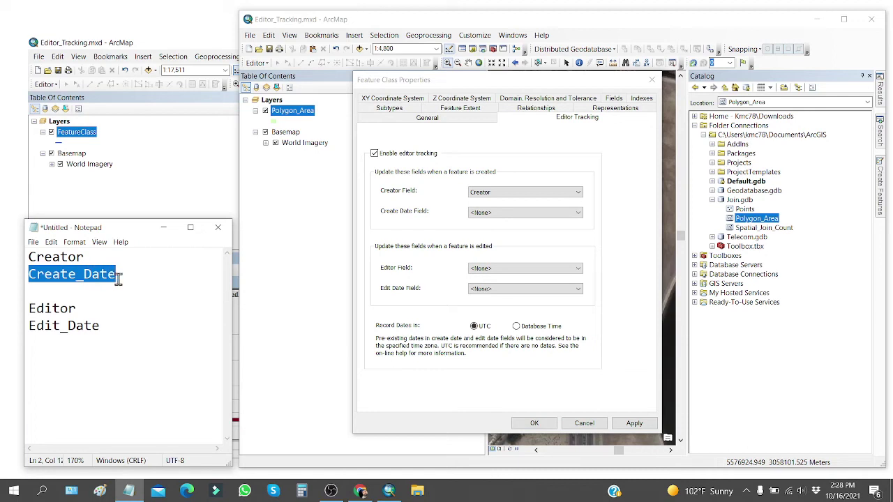
pyautogui.click(516, 213)
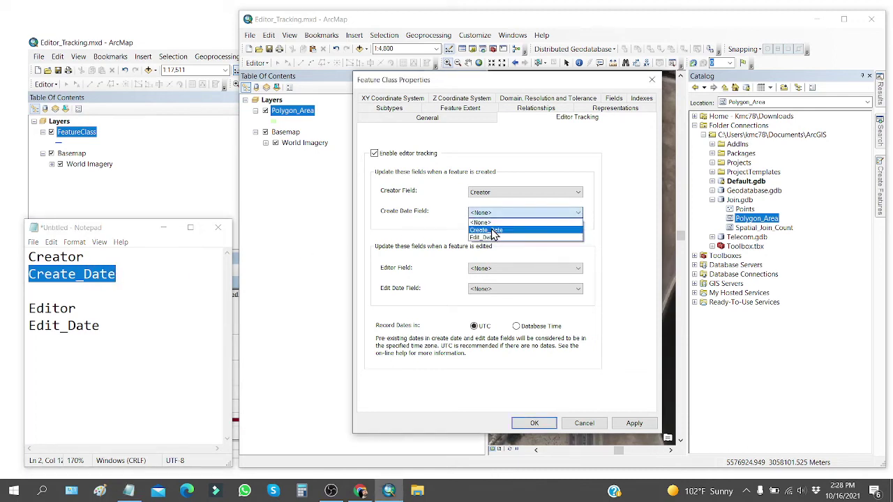
pyautogui.click(492, 227)
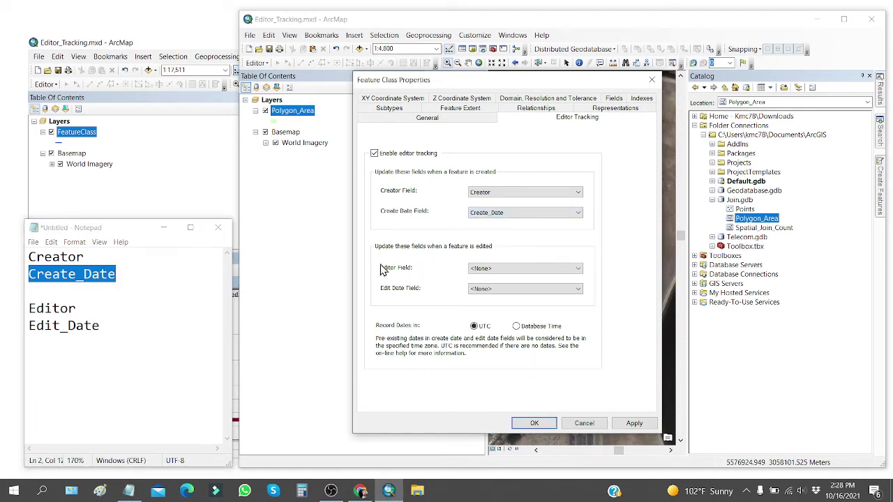
# Set Editor as the editor field and Edit_Date as the edit date field, apply the tracking settings and close the properties.
pyautogui.moveTo(31, 309); pyautogui.dragTo(157, 310)
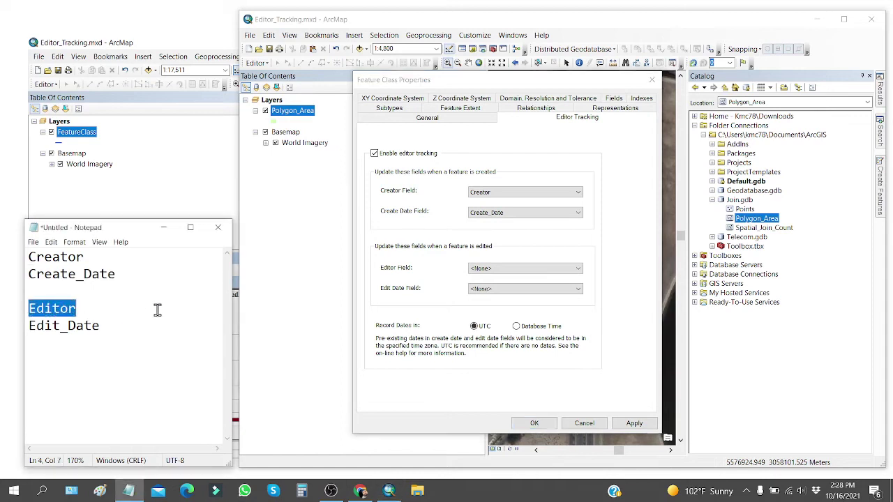
pyautogui.click(528, 269)
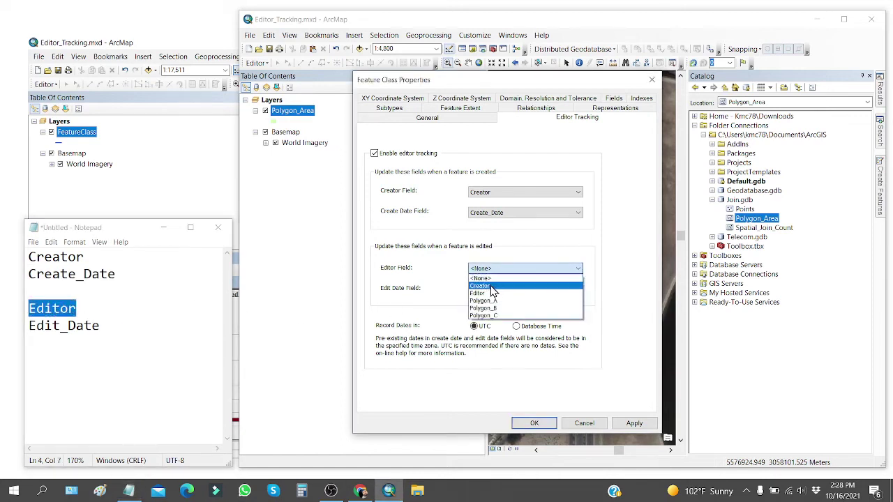
pyautogui.click(492, 294)
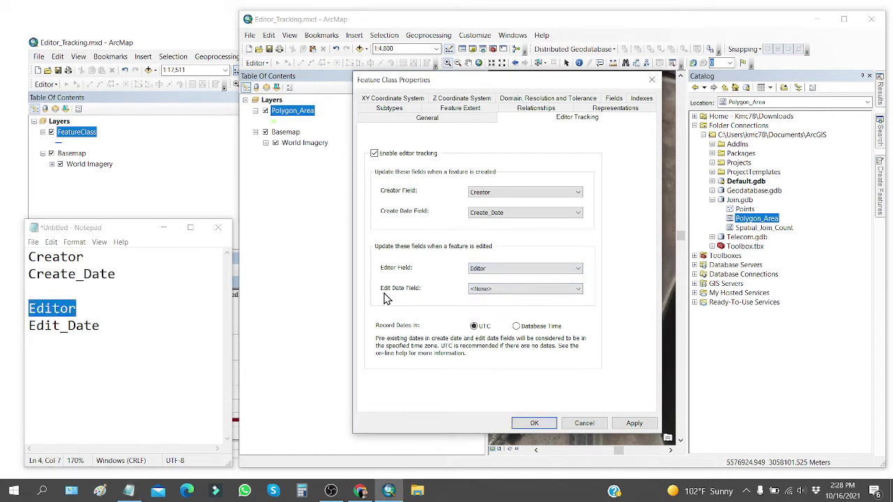
pyautogui.moveTo(25, 328); pyautogui.dragTo(101, 330)
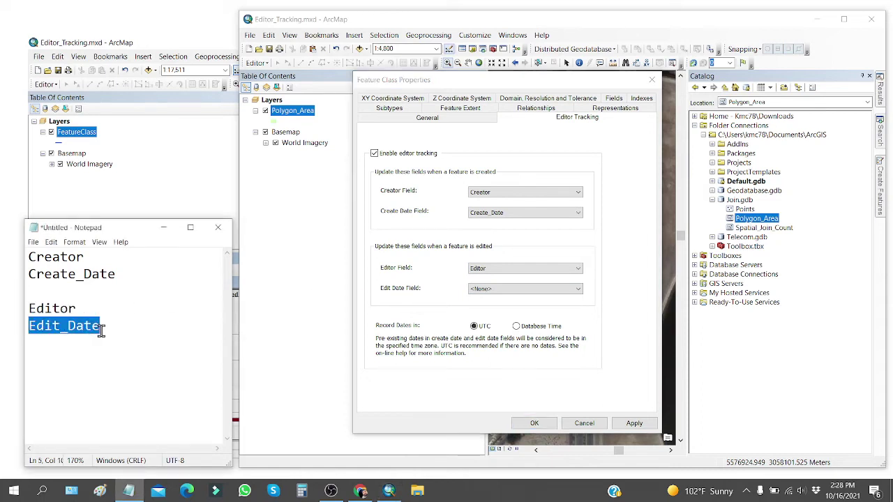
pyautogui.click(425, 327)
pyautogui.click(530, 288)
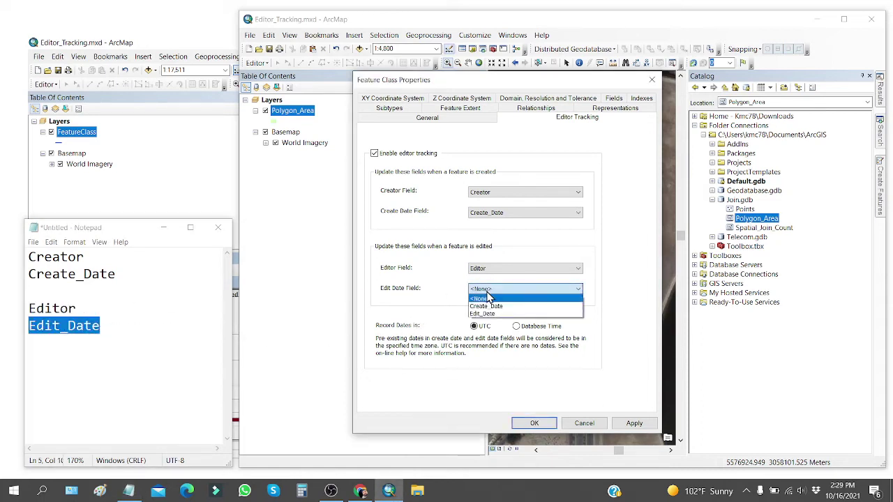
pyautogui.click(490, 313)
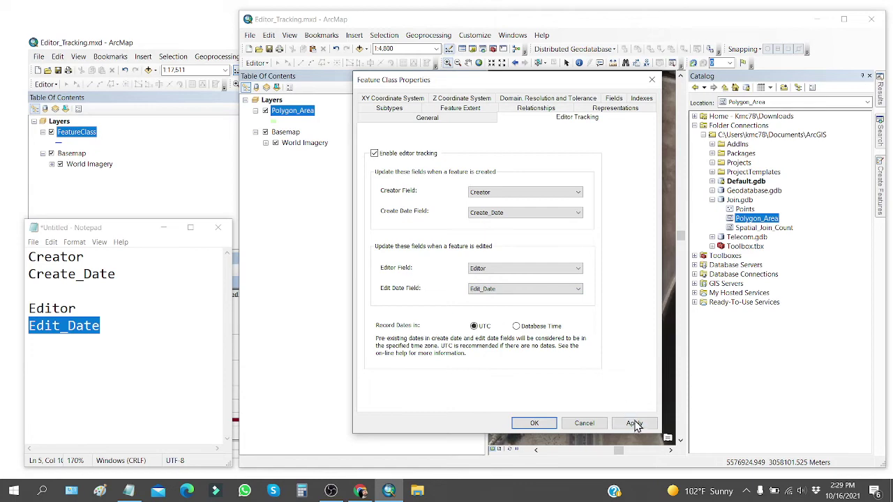
pyautogui.click(635, 424)
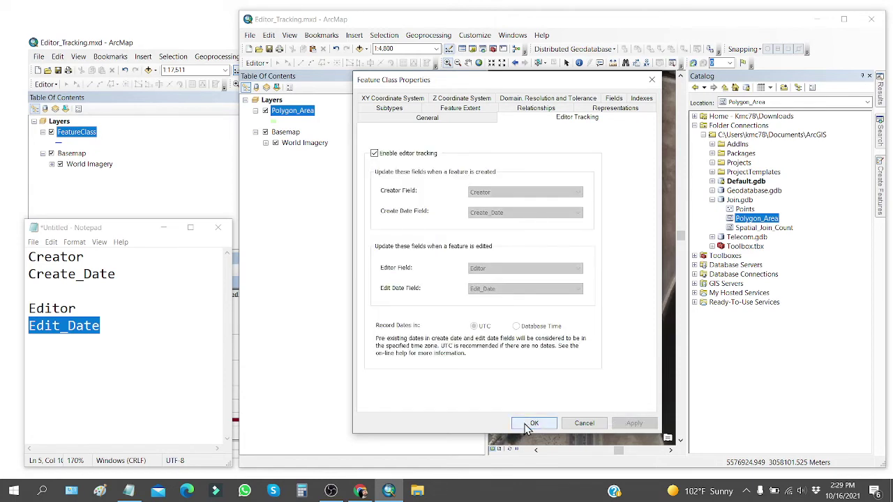
pyautogui.click(534, 423)
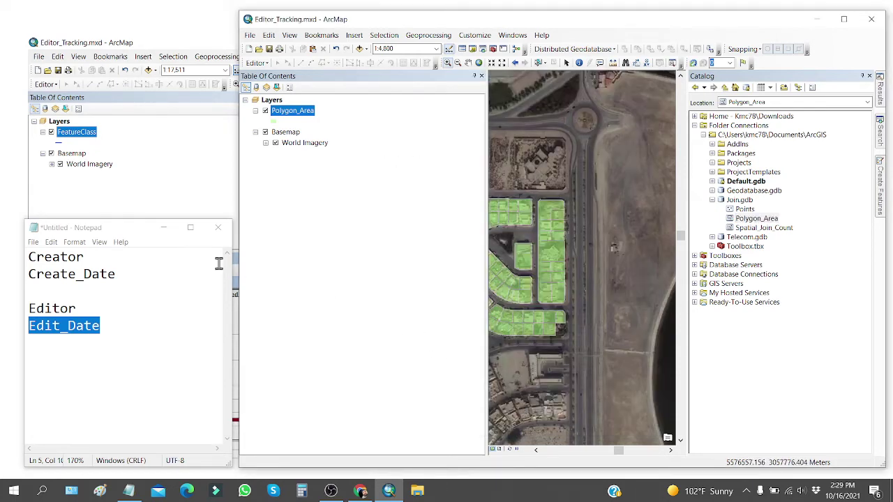
# Maximize the map window, open the Polygon_Area attribute table and show the options for the Creator column among the tracking fields.
pyautogui.click(844, 18)
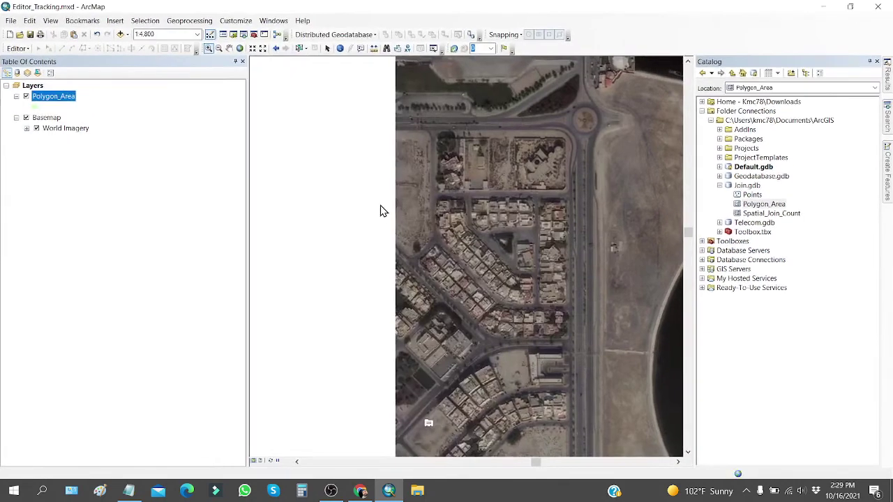
pyautogui.rightClick(61, 102)
pyautogui.click(77, 129)
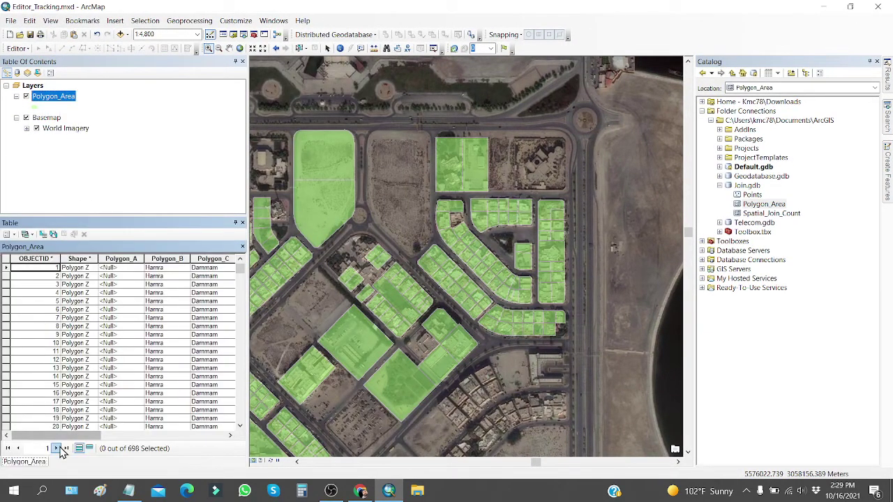
pyautogui.moveTo(70, 435); pyautogui.dragTo(189, 445)
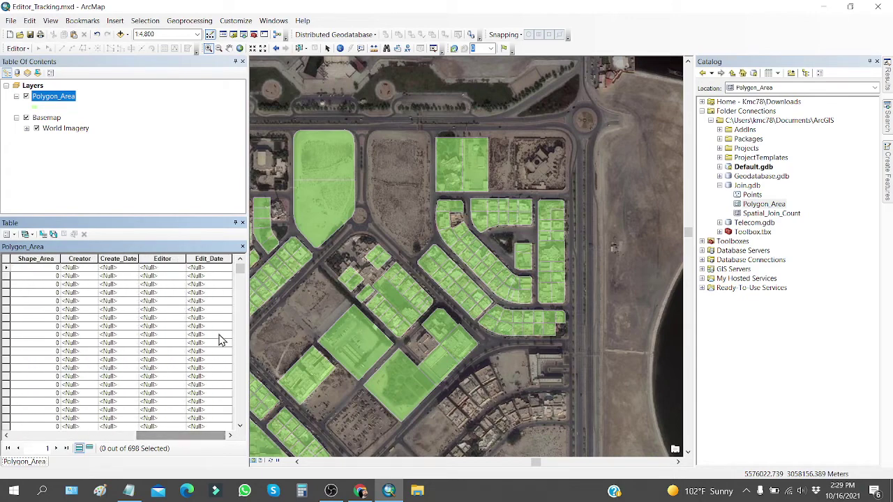
pyautogui.moveTo(249, 312); pyautogui.dragTo(260, 310)
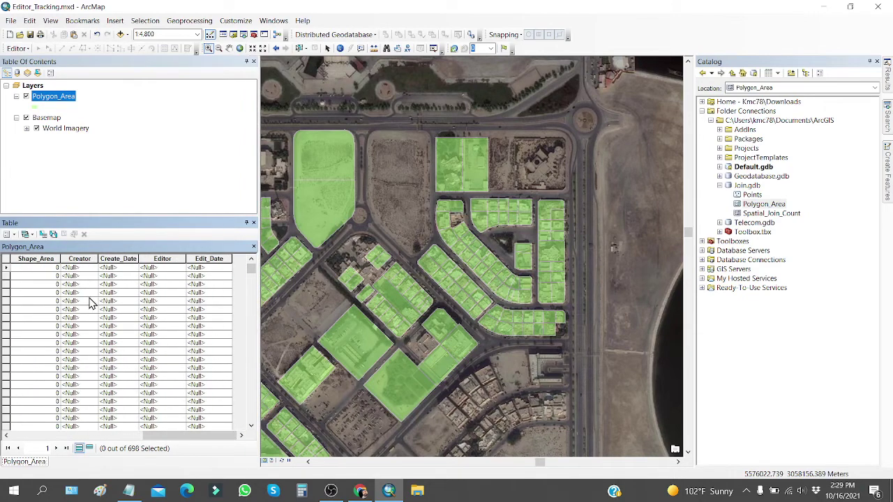
pyautogui.click(73, 259)
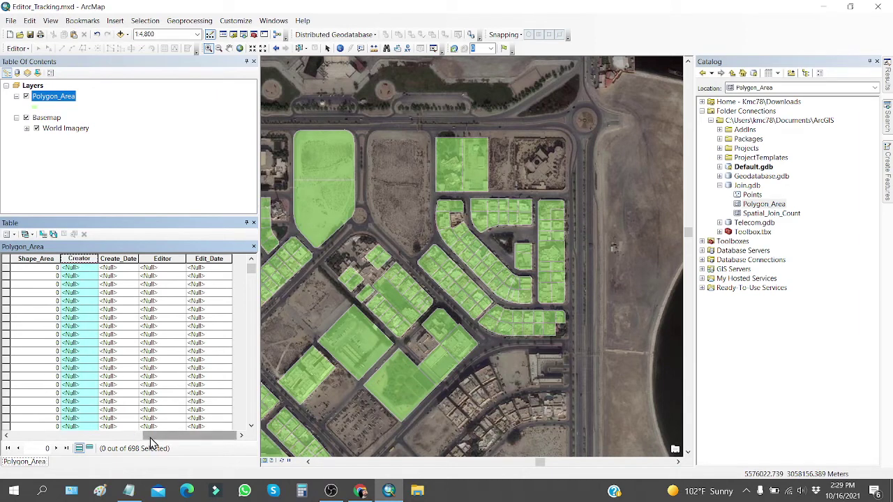
pyautogui.rightClick(89, 262)
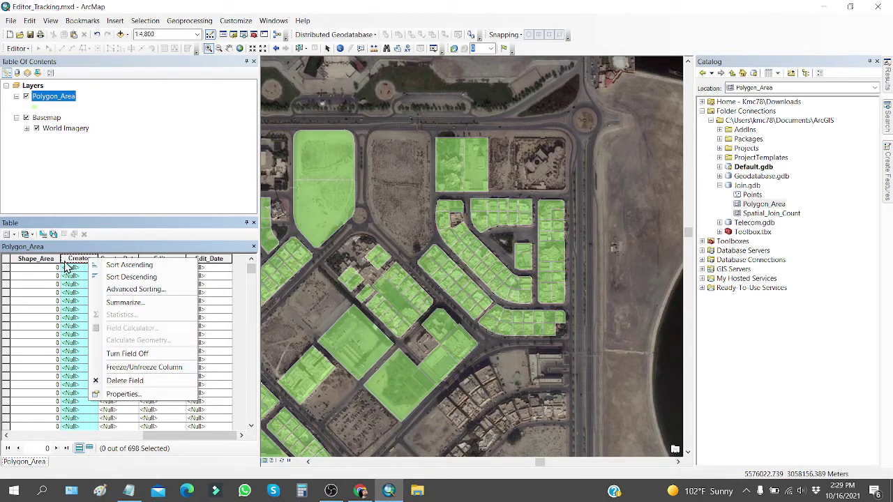
# Start an edit session and check the Creator column in the Polygon_Area attribute table.
pyautogui.click(17, 48)
pyautogui.click(27, 62)
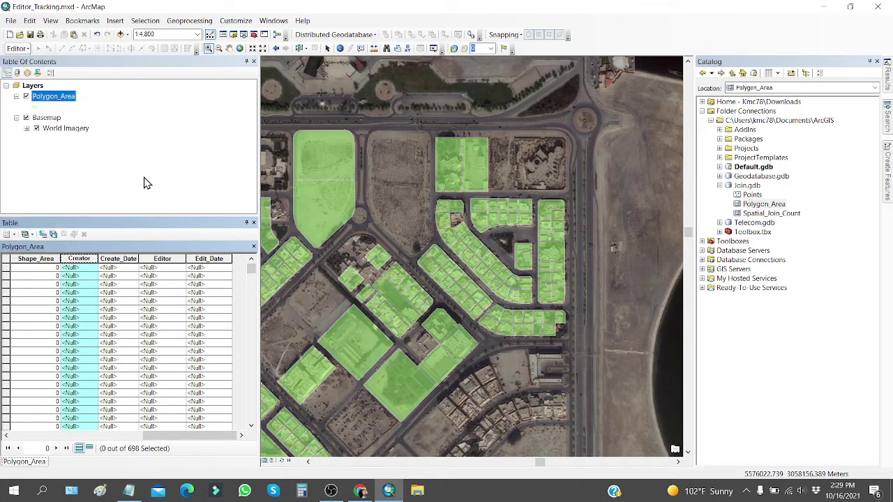
pyautogui.rightClick(82, 269)
pyautogui.click(110, 253)
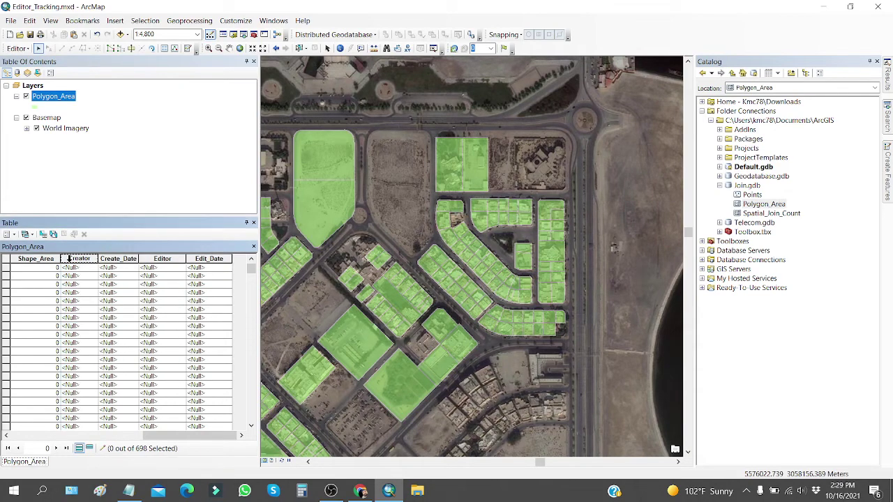
pyautogui.click(69, 259)
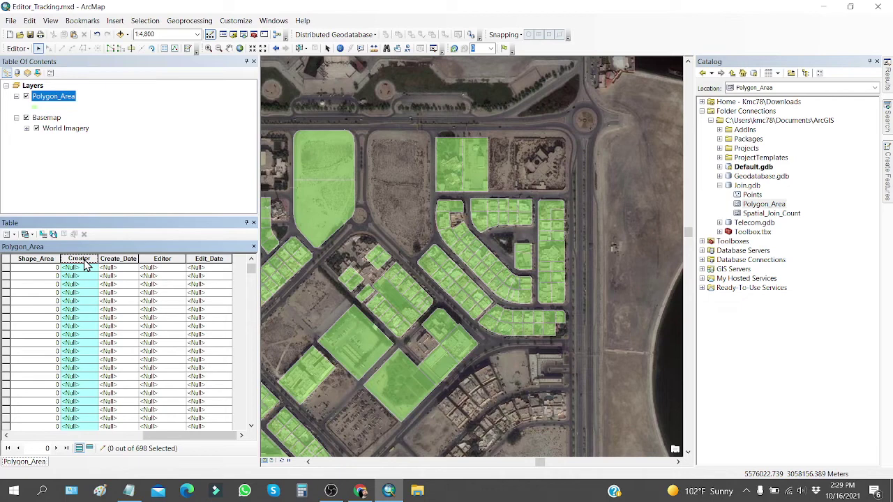
pyautogui.click(8, 260)
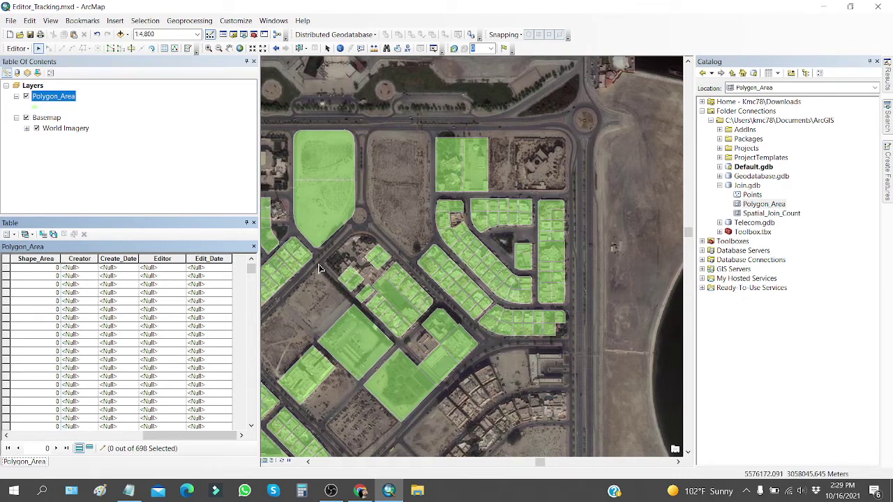
# Draw a four-sided Polygon_Area feature with a perimeter of about 328 m around the building south of the easternmost green blocks.
pyautogui.click(17, 48)
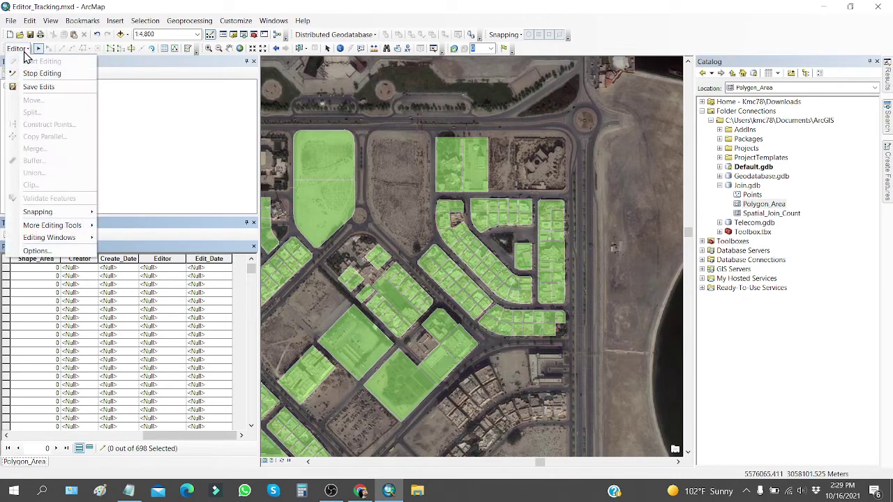
pyautogui.click(142, 75)
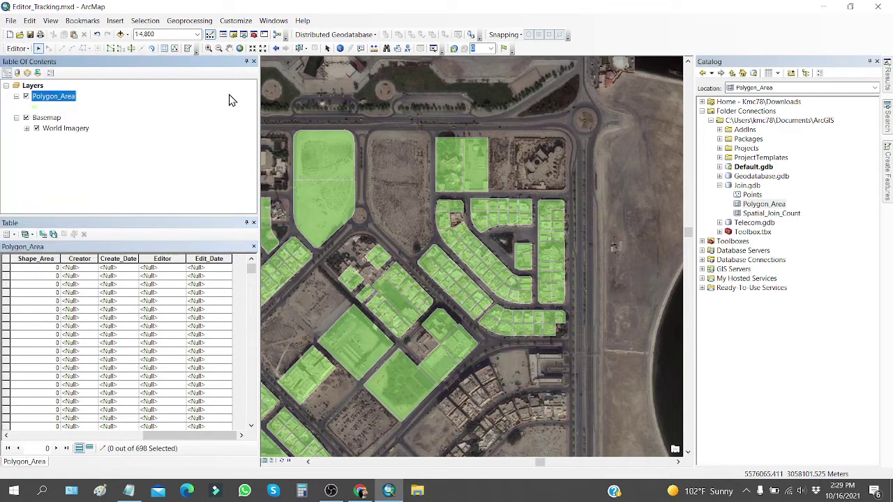
pyautogui.click(888, 181)
pyautogui.click(785, 100)
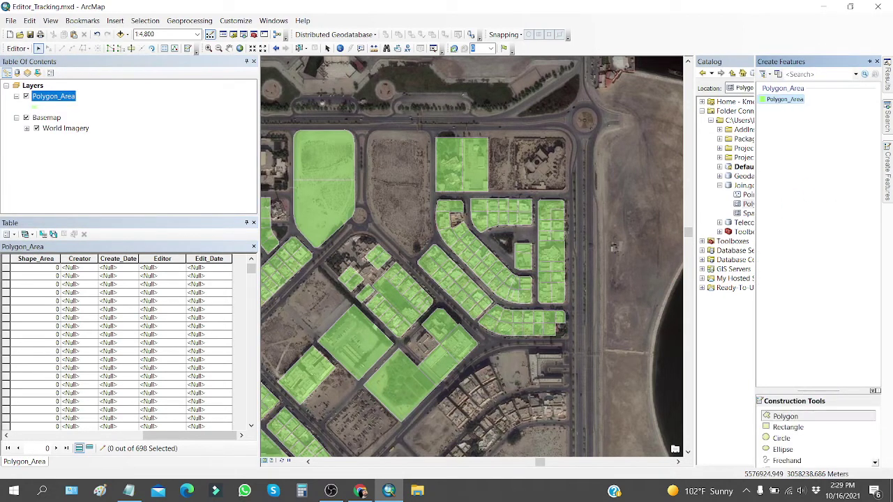
pyautogui.click(527, 349)
pyautogui.click(531, 384)
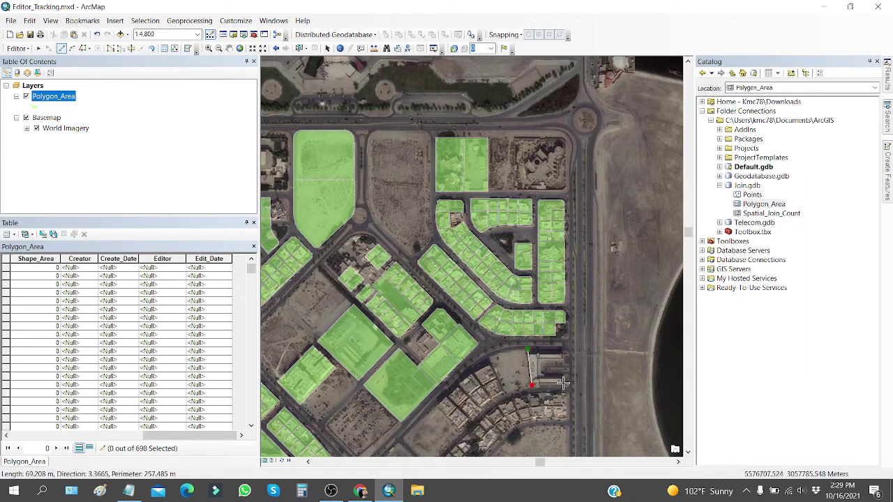
pyautogui.click(569, 383)
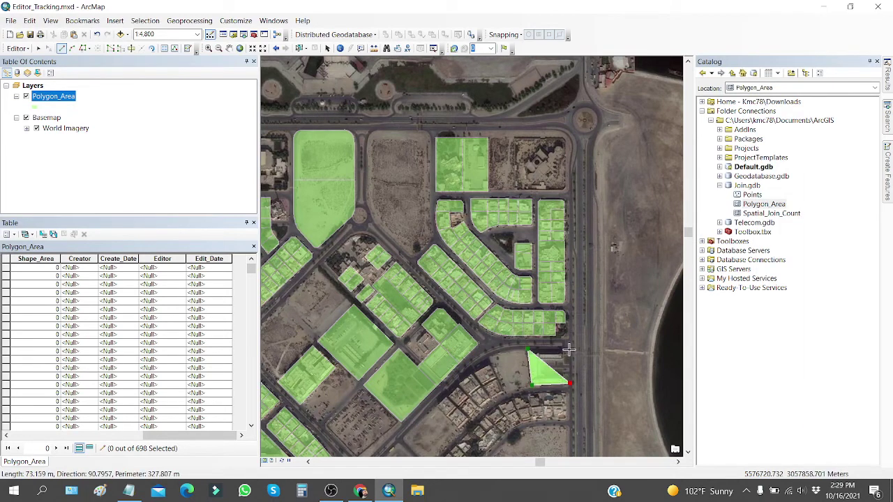
pyautogui.doubleClick(569, 349)
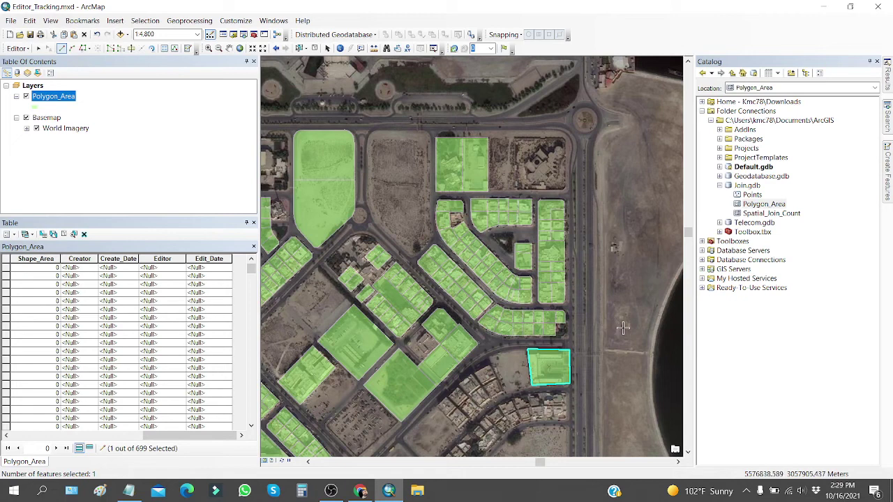
# Clear the feature selection, save the edits and end the edit session.
pyautogui.click(315, 55)
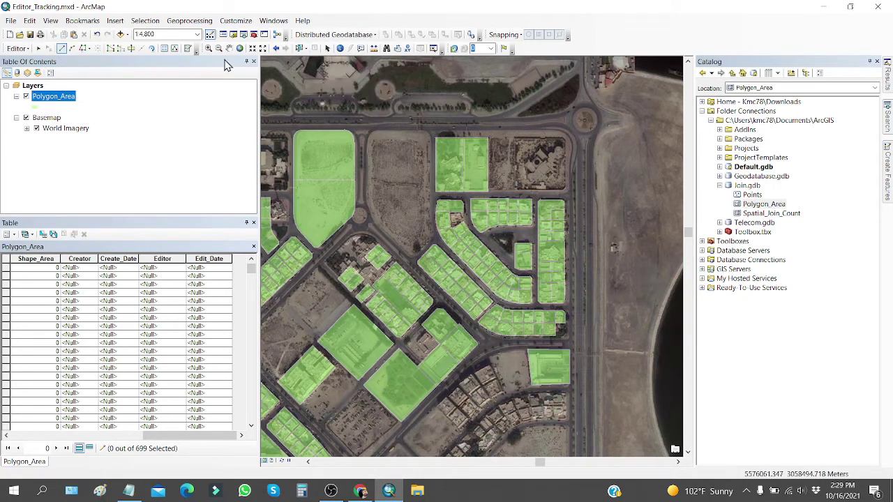
pyautogui.click(17, 48)
pyautogui.click(28, 86)
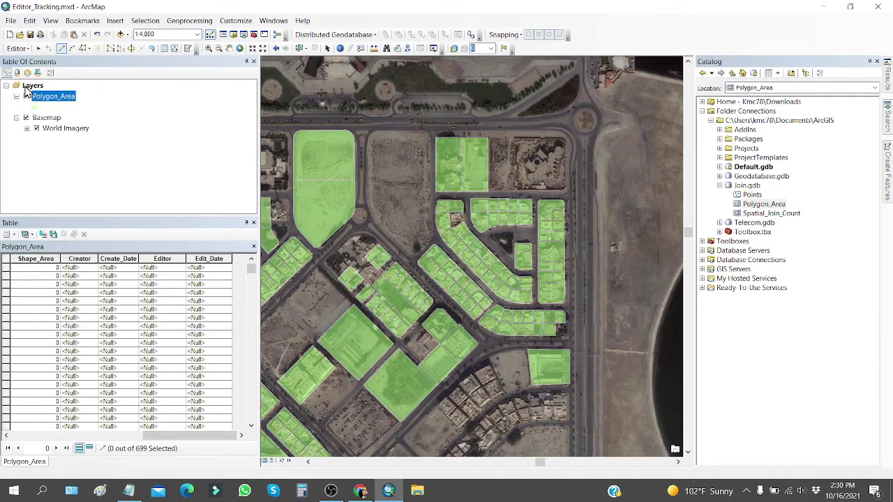
pyautogui.click(17, 48)
pyautogui.click(31, 74)
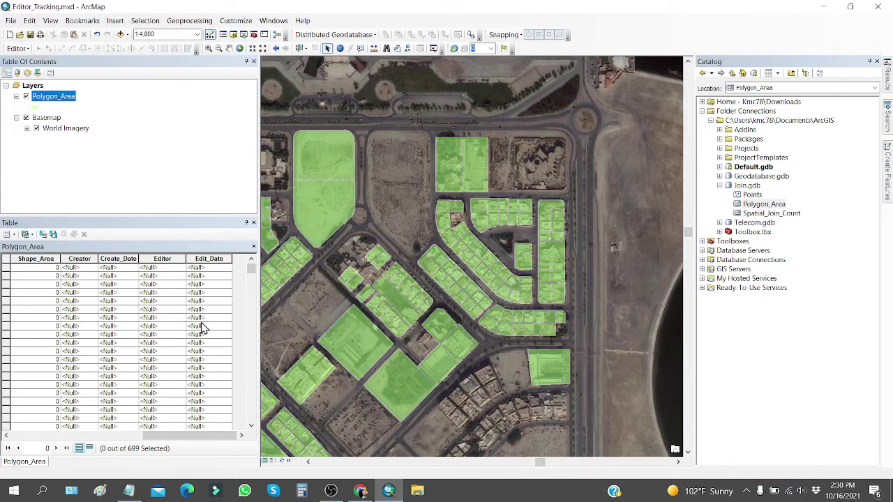
# Start a new edit session, select the newly drawn polygon and show only its record at the tracking fields in the table.
pyautogui.click(21, 51)
pyautogui.click(36, 63)
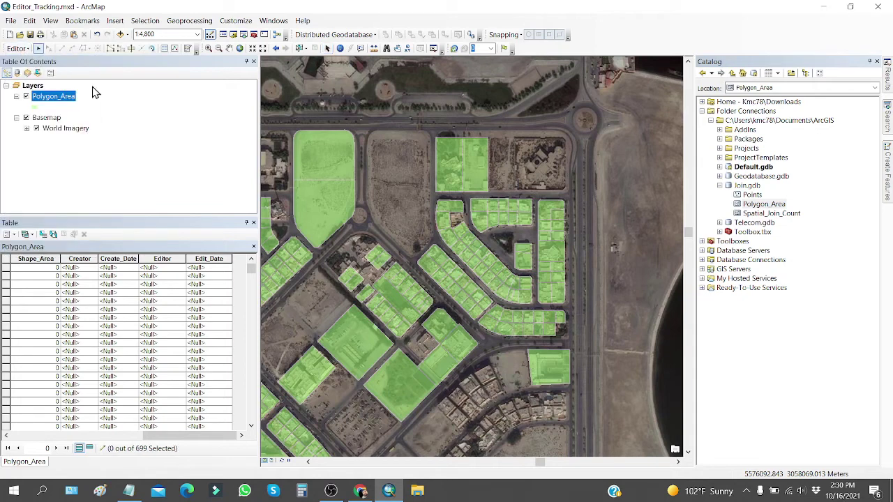
pyautogui.click(538, 360)
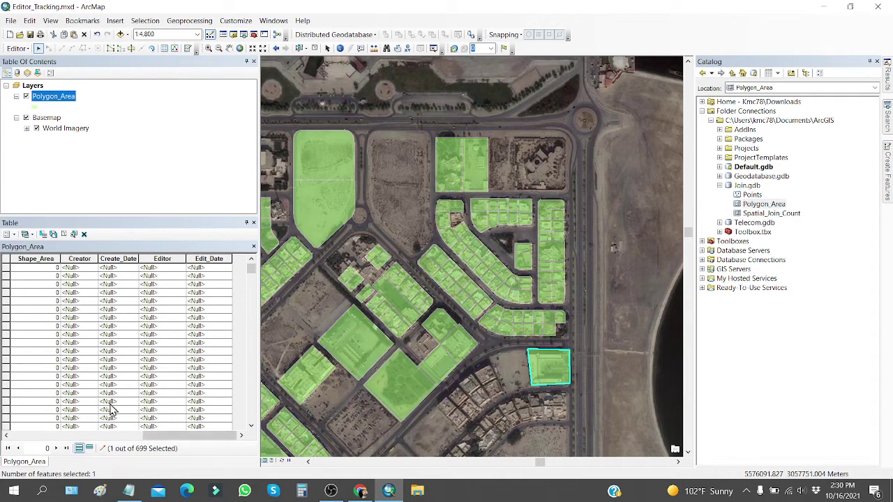
pyautogui.click(89, 449)
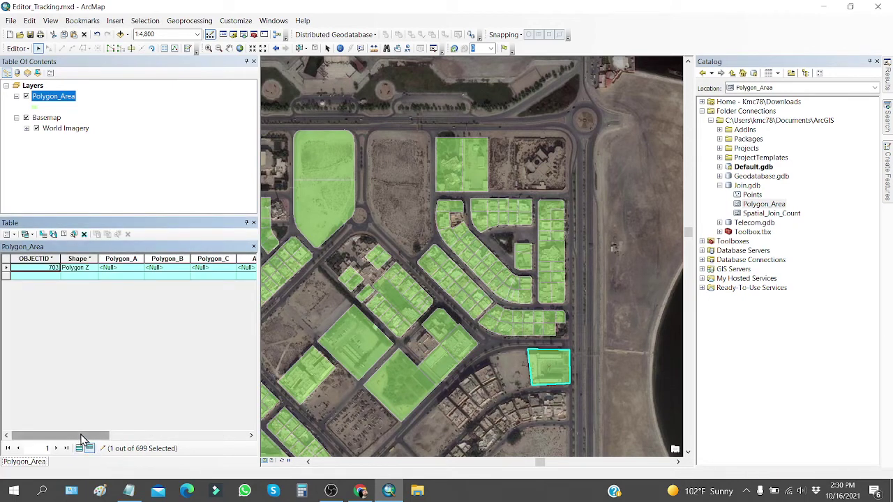
pyautogui.moveTo(80, 434); pyautogui.dragTo(218, 454)
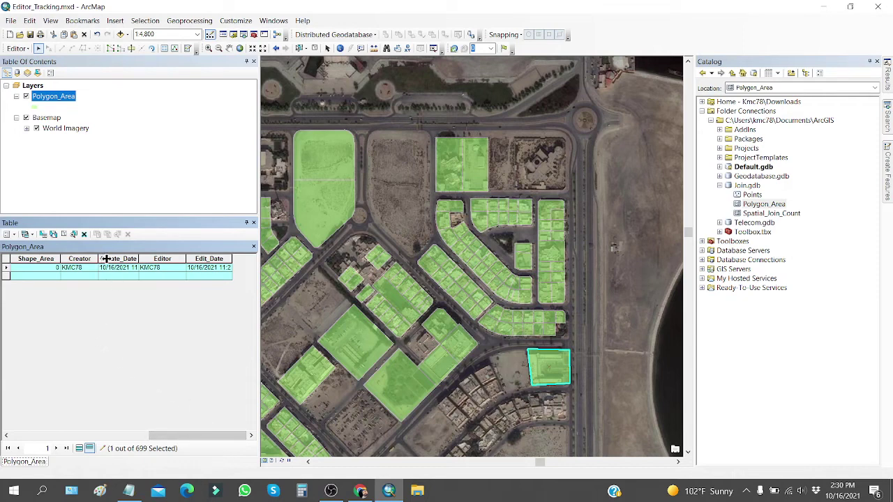
# Widen the Creator and Create_Date columns and compare the selected polygon's Creator and Editor values.
pyautogui.moveTo(104, 258); pyautogui.dragTo(195, 261)
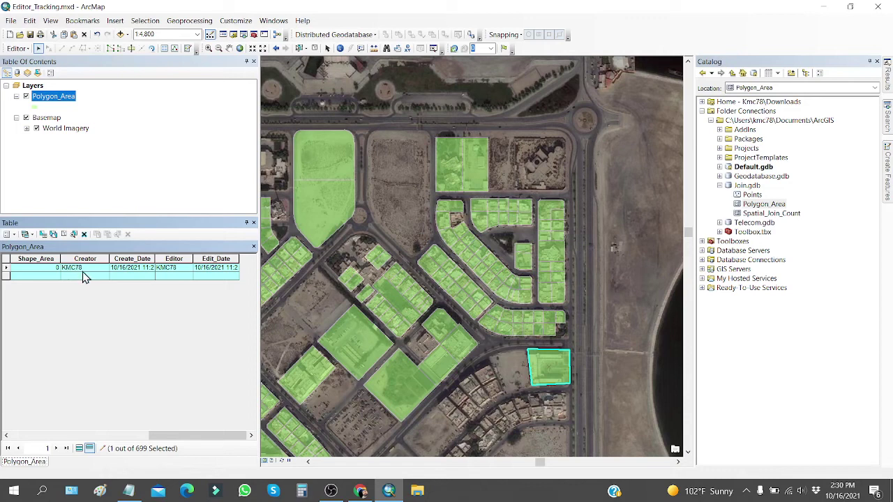
pyautogui.click(74, 259)
pyautogui.moveTo(153, 258); pyautogui.dragTo(175, 259)
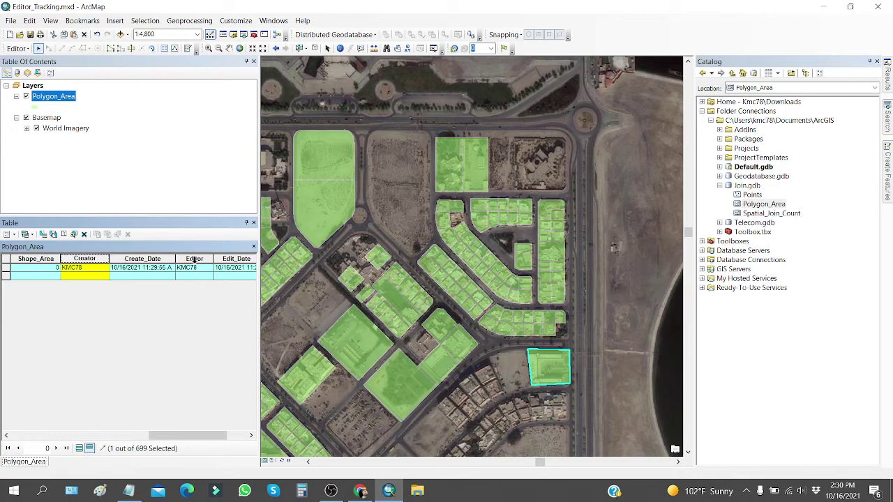
pyautogui.click(194, 258)
pyautogui.click(72, 259)
pyautogui.click(194, 259)
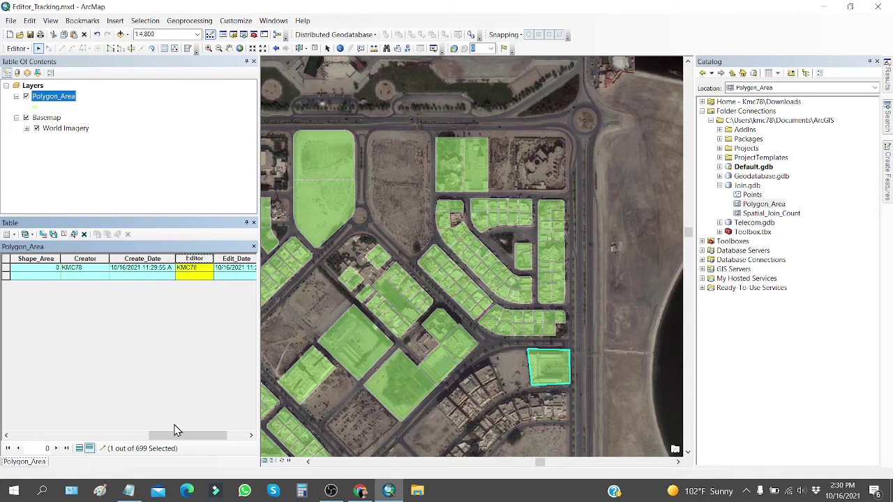
# Widen the Edit_Date column and compare the selected polygon's Create_Date and Edit_Date values.
pyautogui.moveTo(180, 434); pyautogui.dragTo(195, 435)
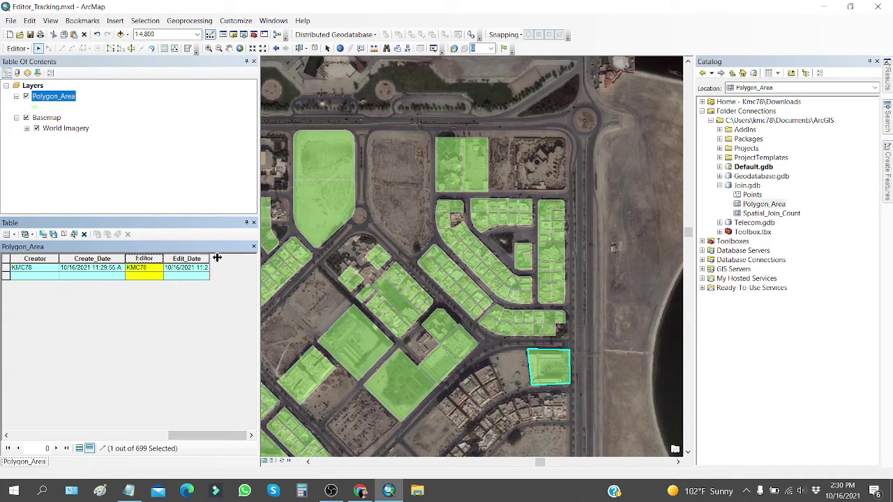
pyautogui.click(176, 258)
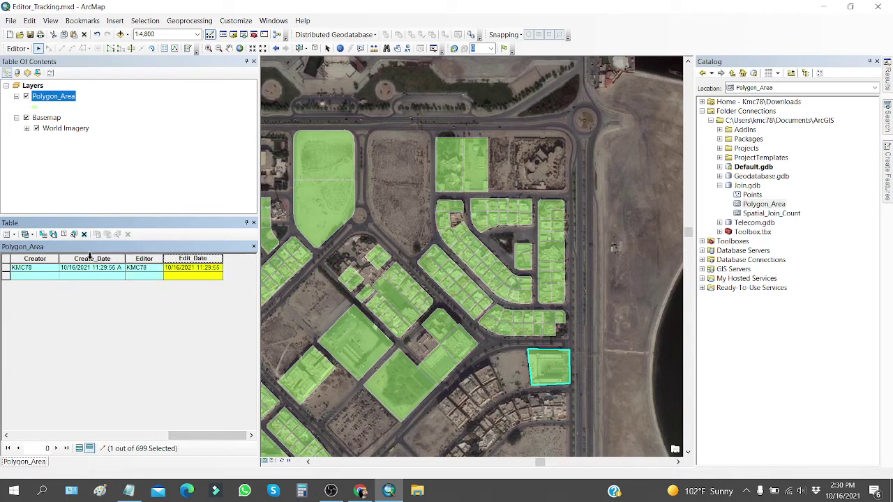
pyautogui.click(87, 259)
pyautogui.click(188, 258)
# Deselect the polygon and show all Polygon_Area records at the tracking fields, and end the edit session.
pyautogui.click(514, 370)
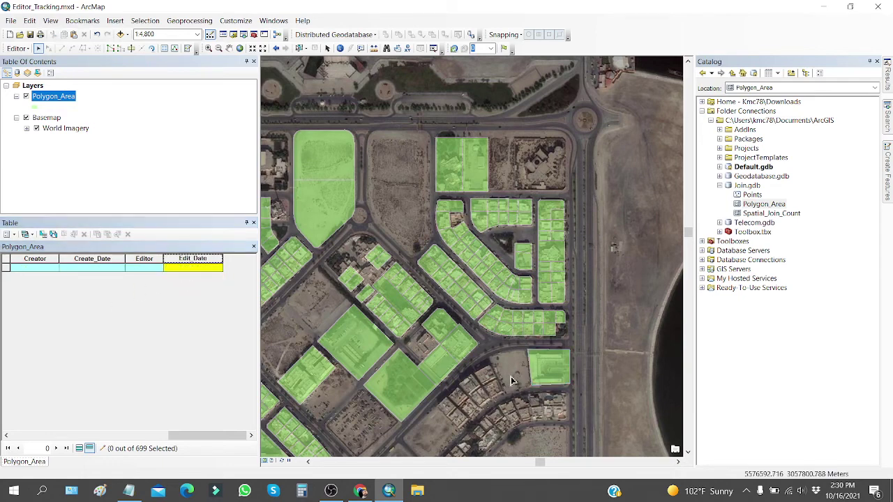
pyautogui.click(79, 448)
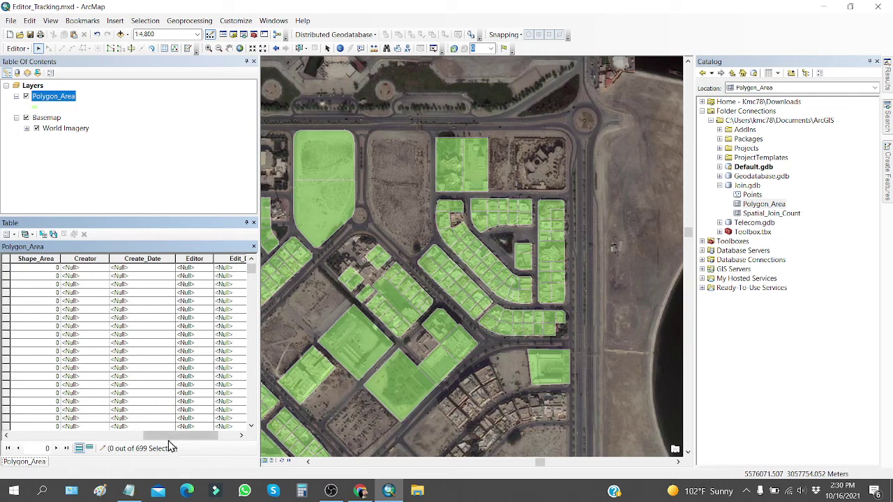
pyautogui.moveTo(168, 437); pyautogui.dragTo(218, 435)
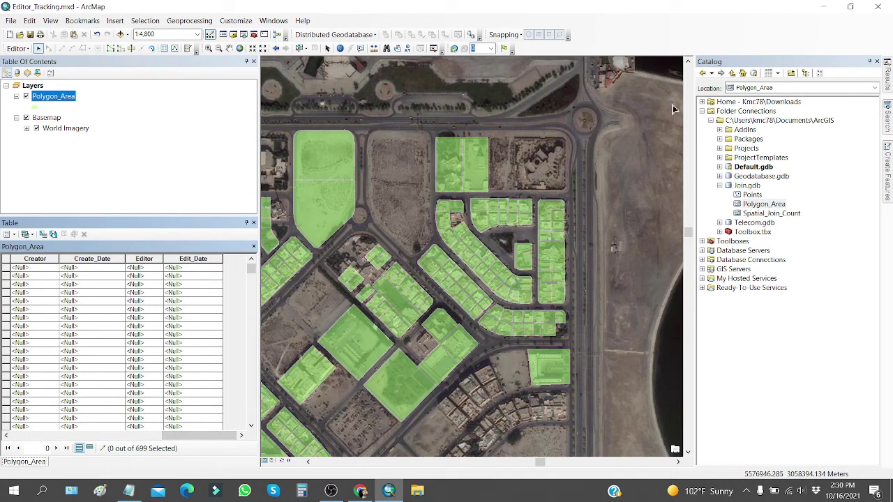
pyautogui.click(18, 48)
pyautogui.click(28, 85)
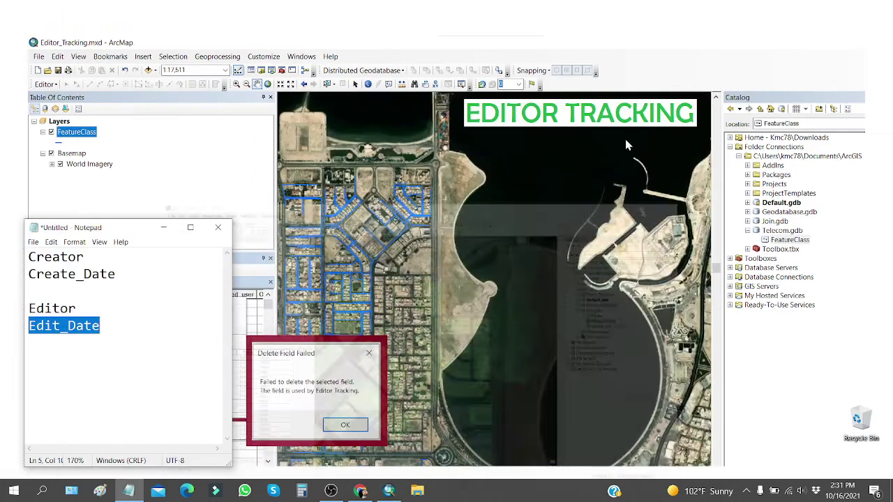
# Minimize the Notepad window to view the picture about deleting a field used by Editor Tracking.
pyautogui.click(163, 228)
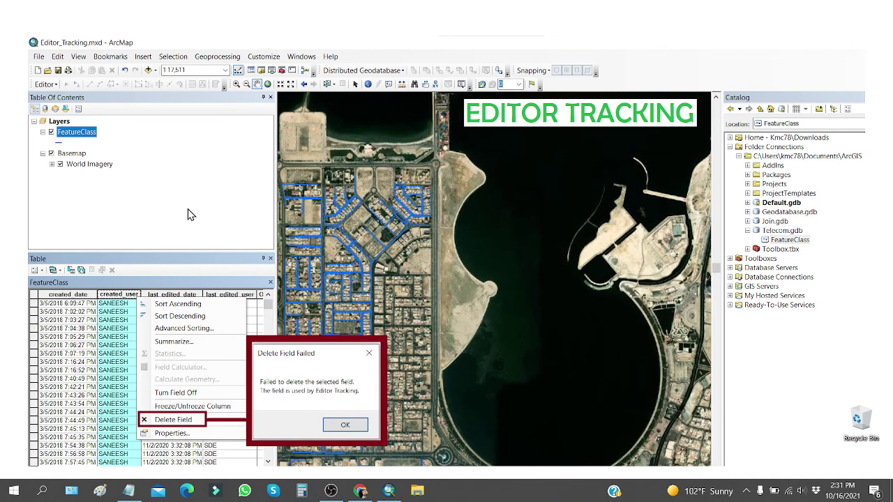
pyautogui.click(330, 490)
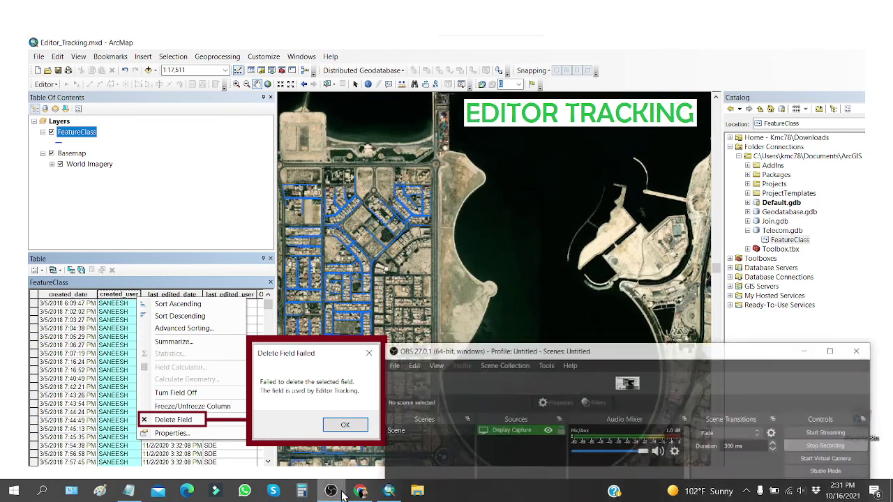